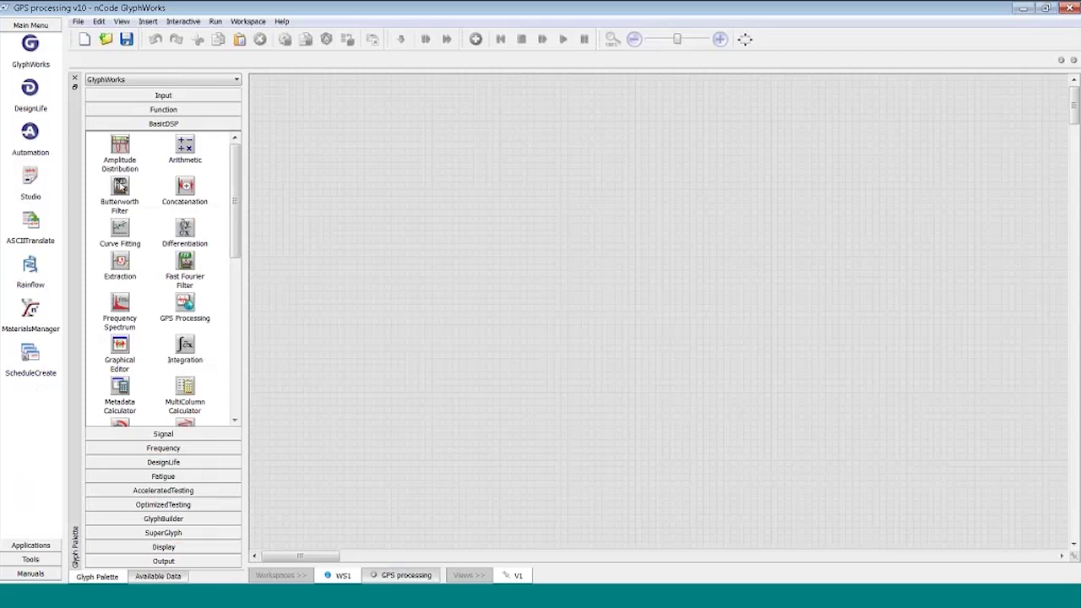
Step: Load carolina_motorsport.s3t into a TSInput1 glyph and display its channel traces
click(163, 580)
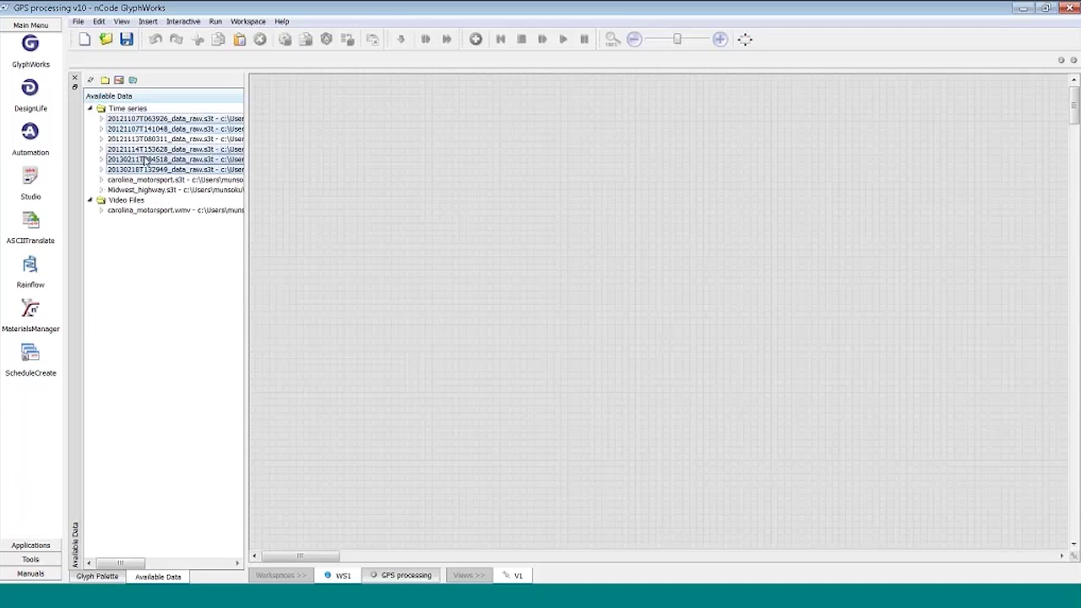
click(173, 190)
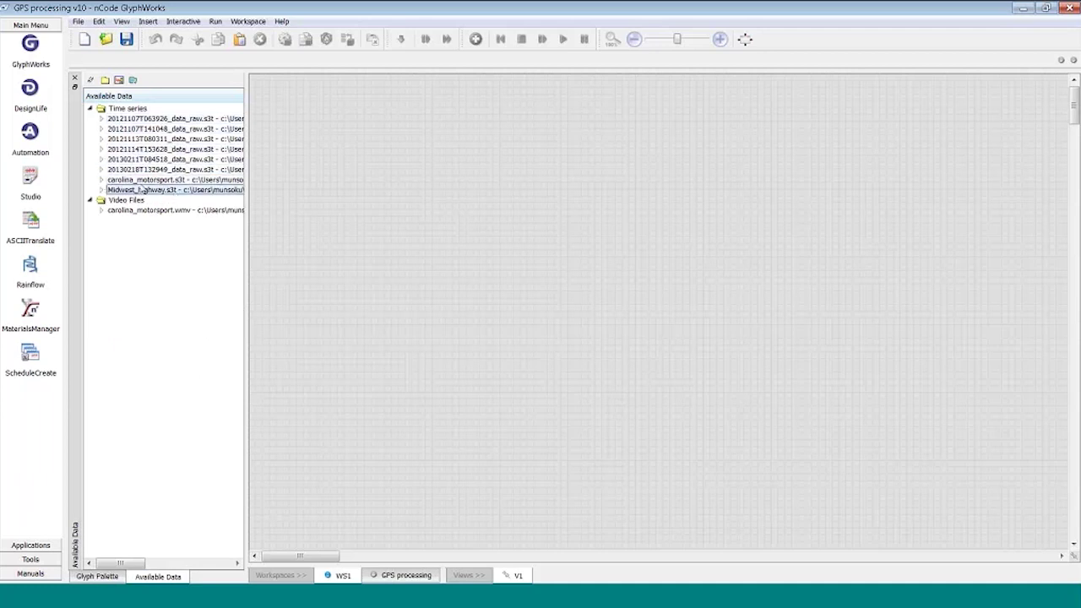
click(101, 180)
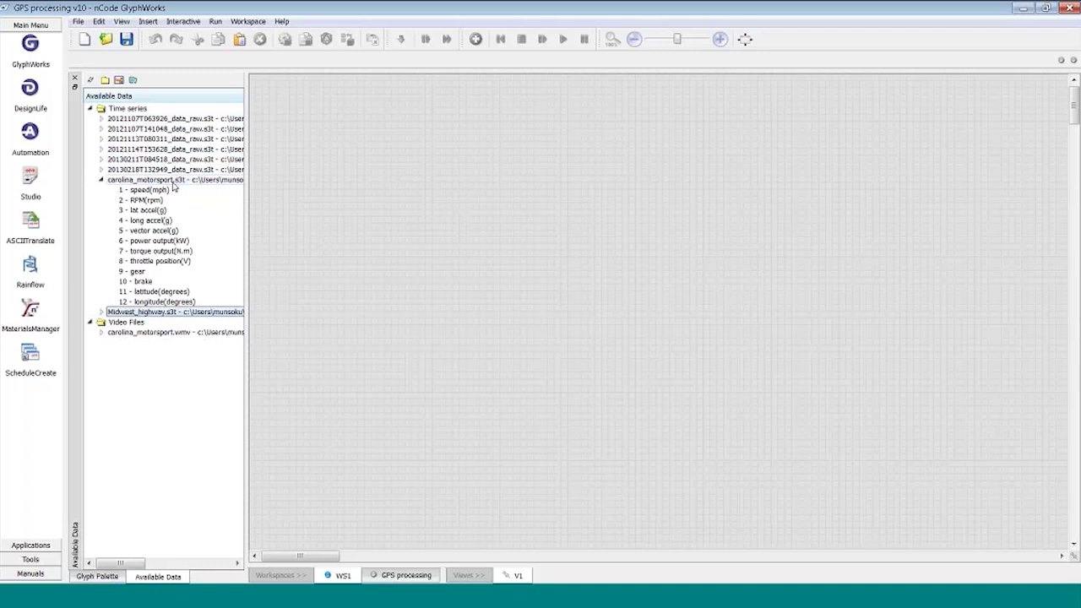
drag(177, 180, 286, 99)
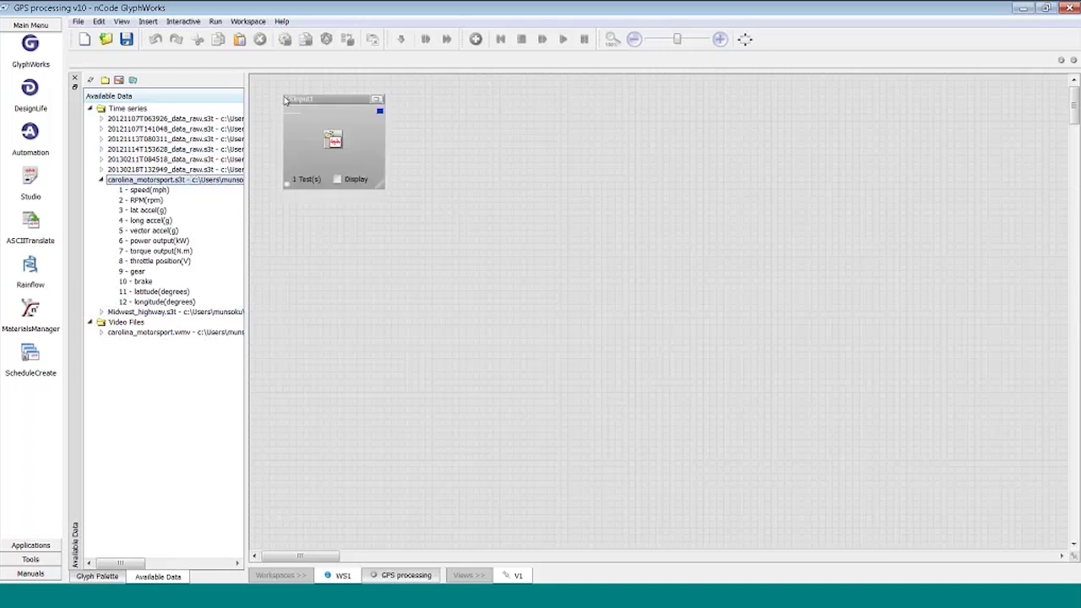
click(337, 179)
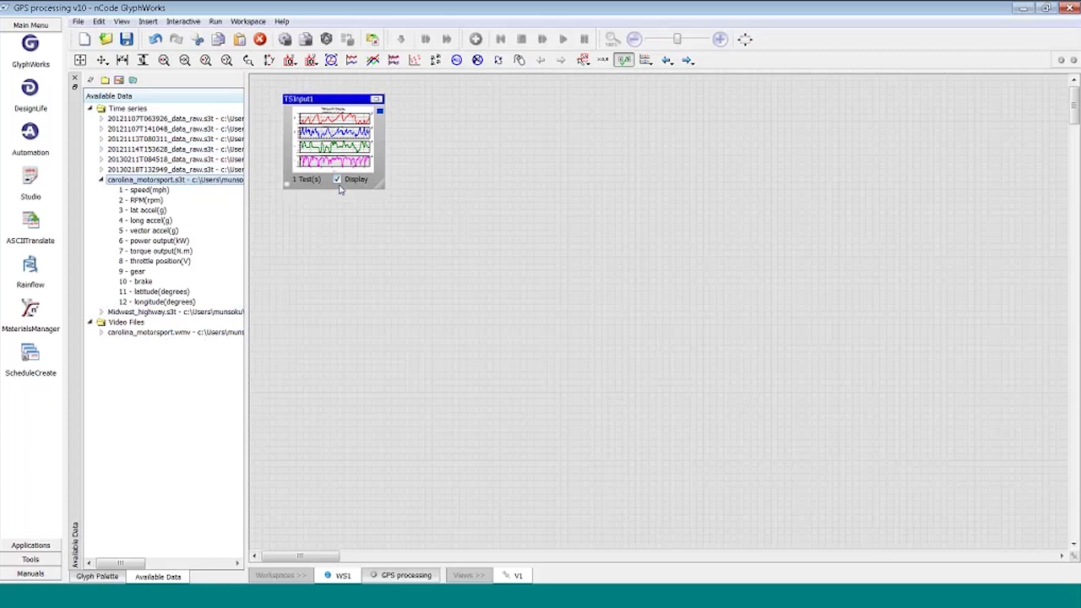
click(112, 580)
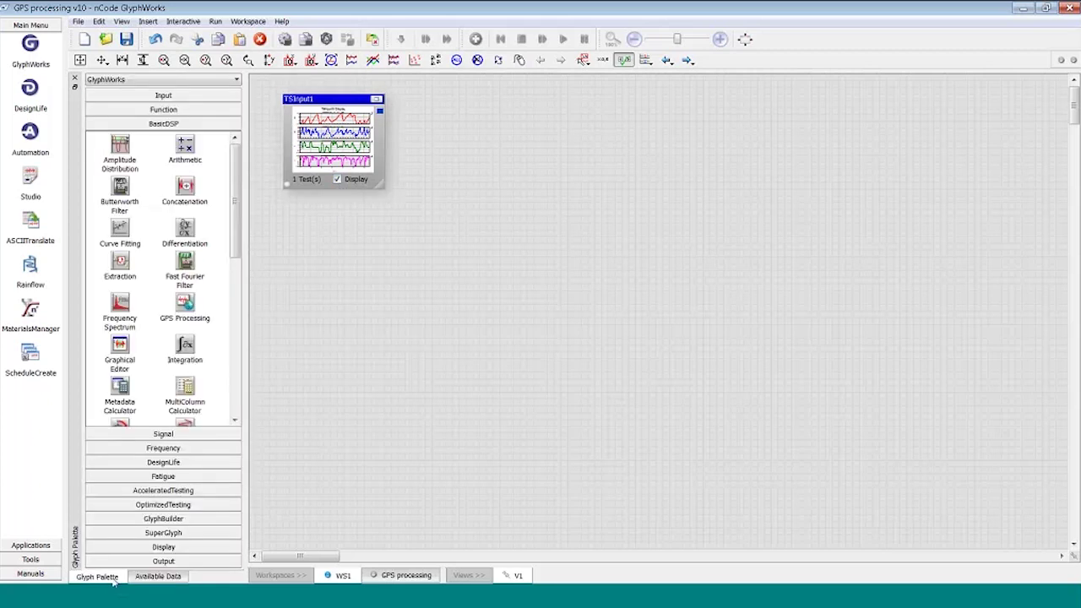
Step: Wire TSInput1 into an enlarged GPS Display glyph and run it to map the track
click(169, 547)
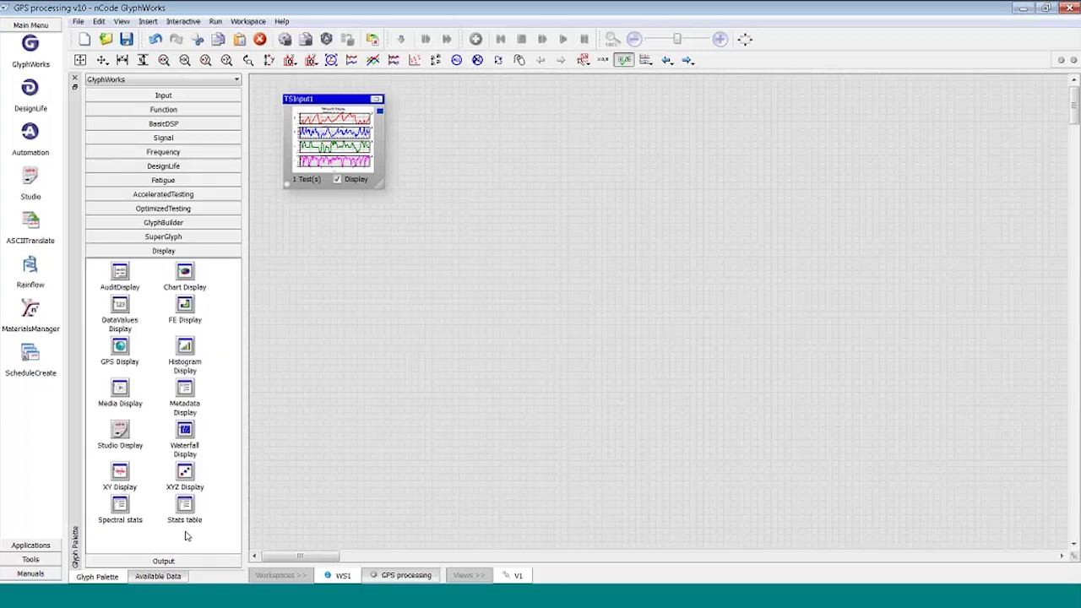
click(123, 359)
drag(124, 359, 446, 100)
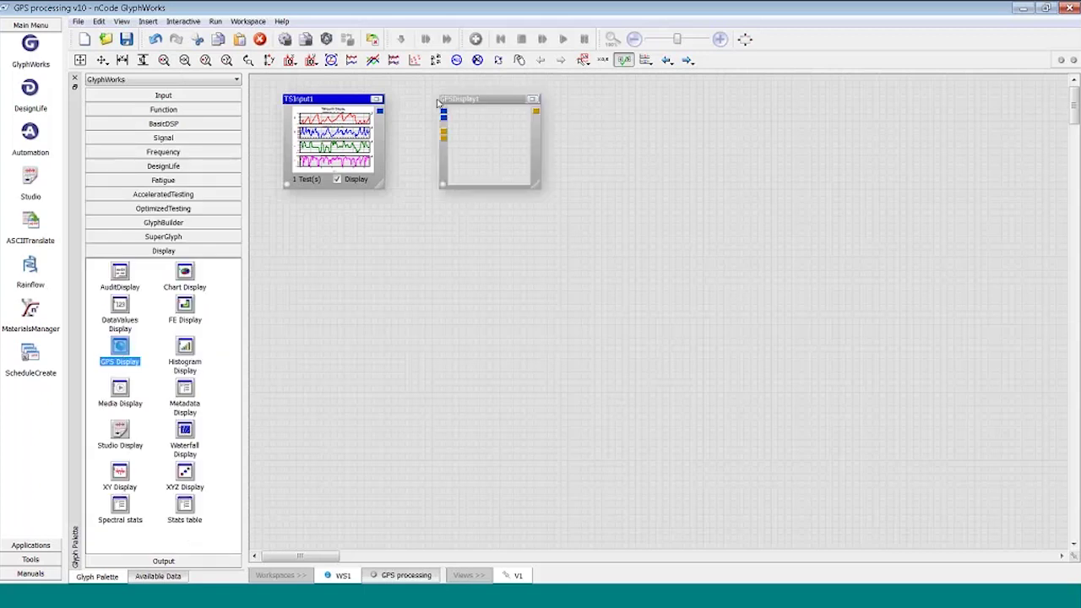
drag(380, 113, 444, 113)
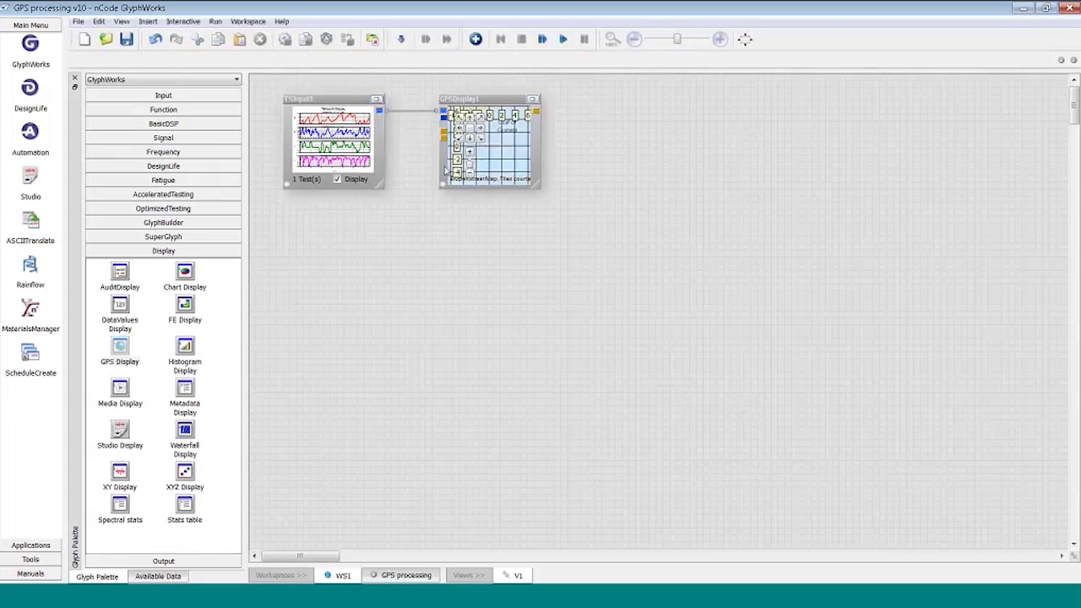
drag(581, 223, 971, 426)
click(564, 41)
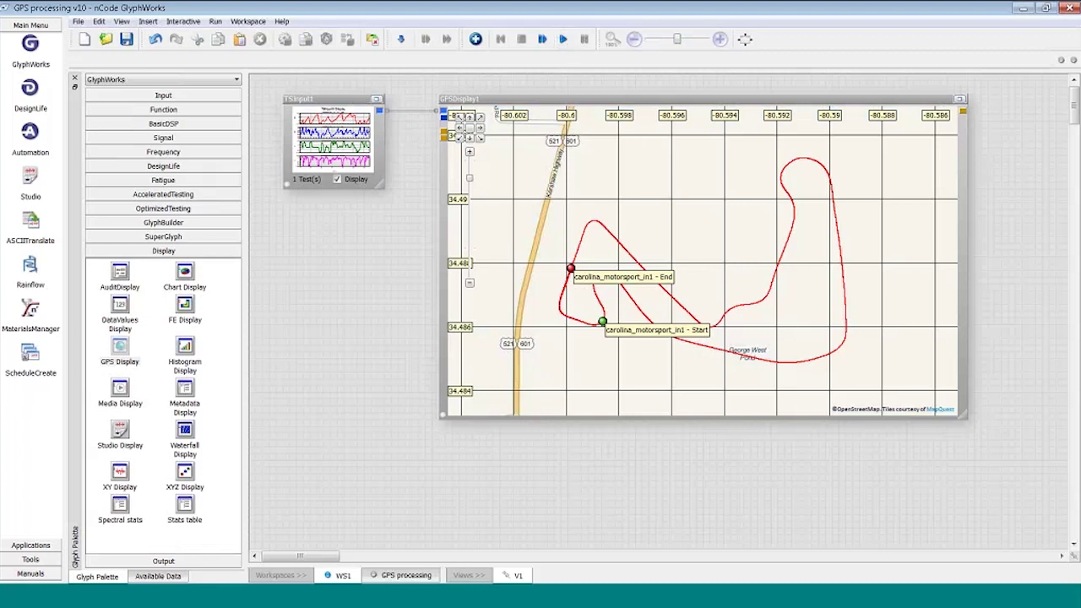
click(672, 167)
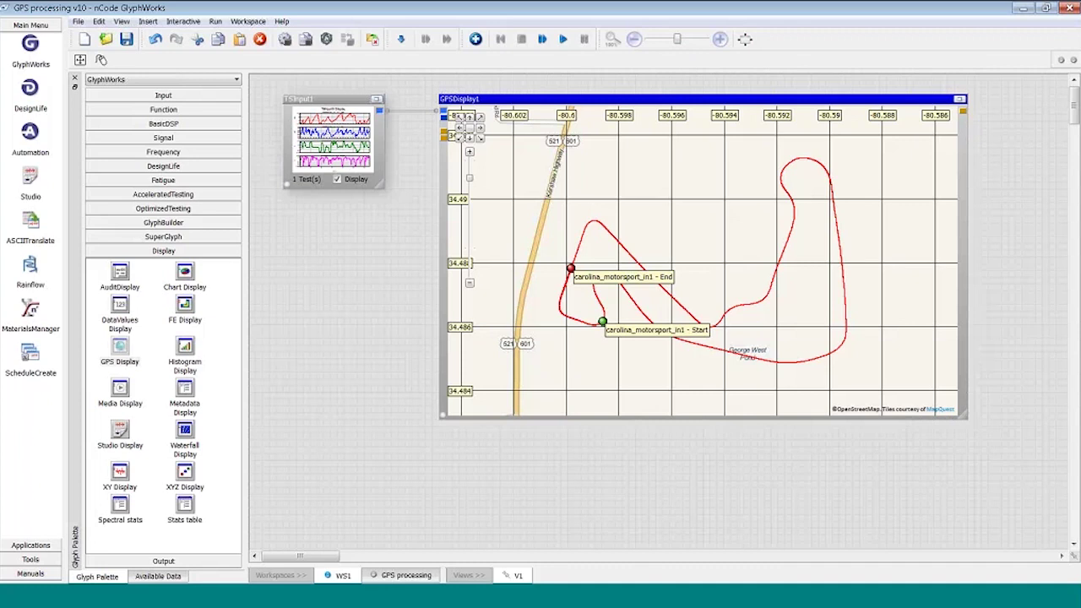
click(469, 284)
scroll(709, 201, down, 1)
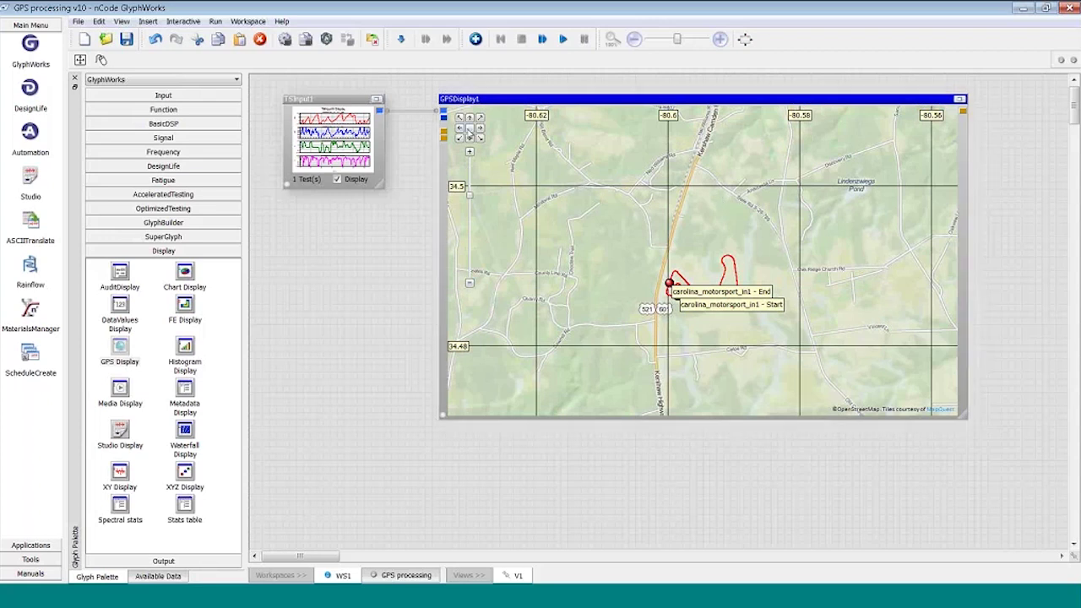
click(470, 129)
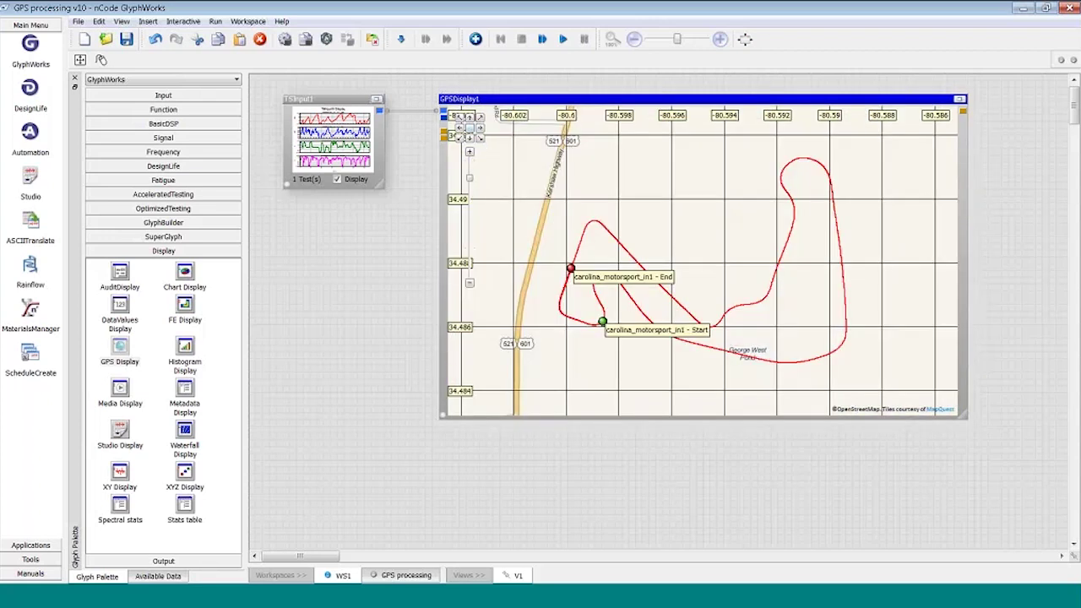
Step: Set GPSDisplay1's Display Type to Satellite in its properties and apply it
right_click(654, 163)
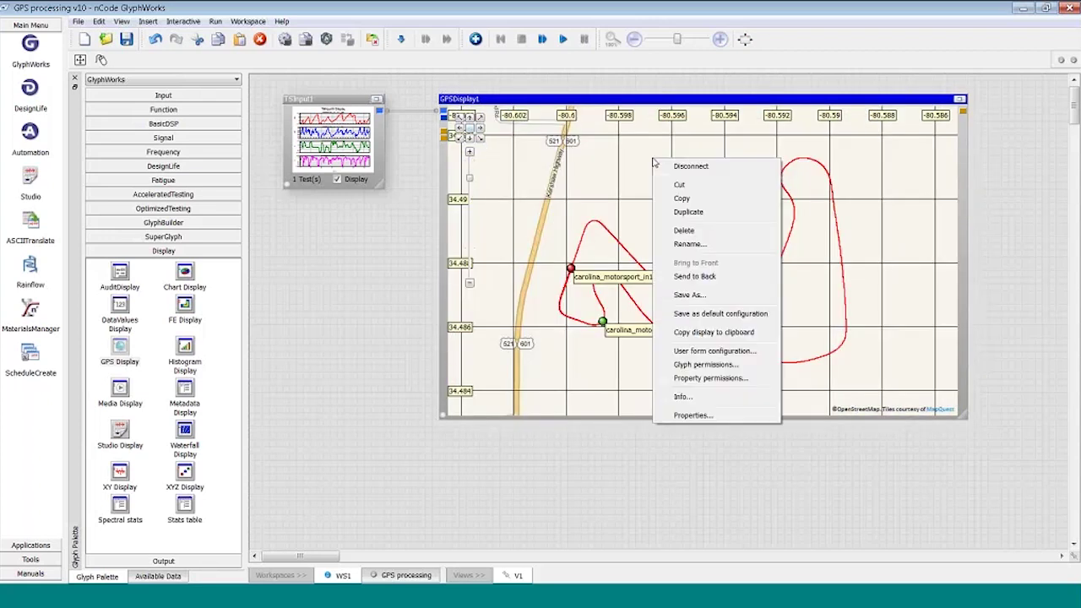
click(693, 415)
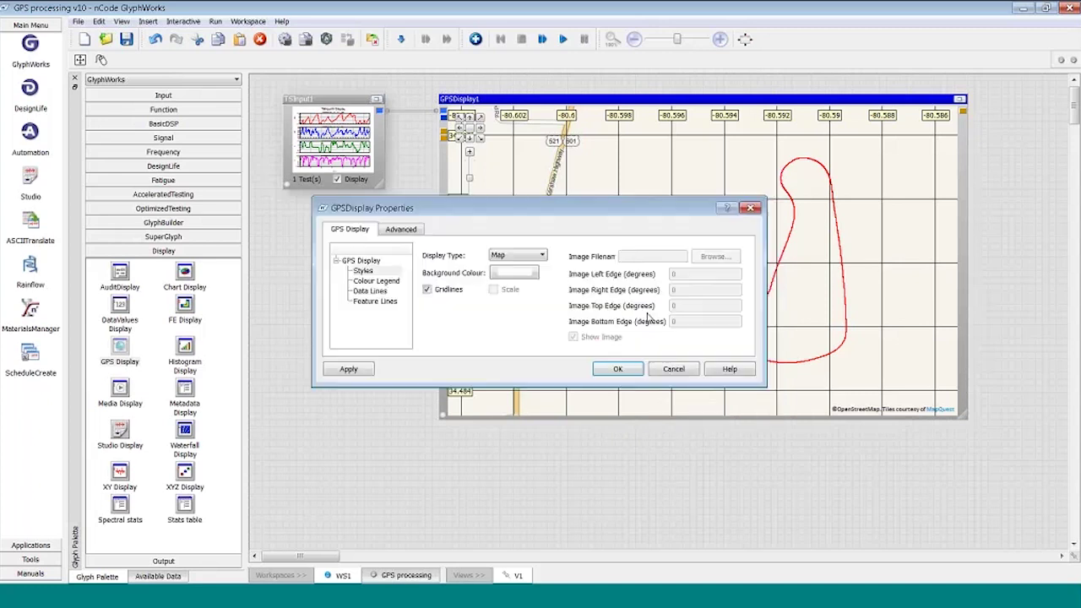
click(541, 257)
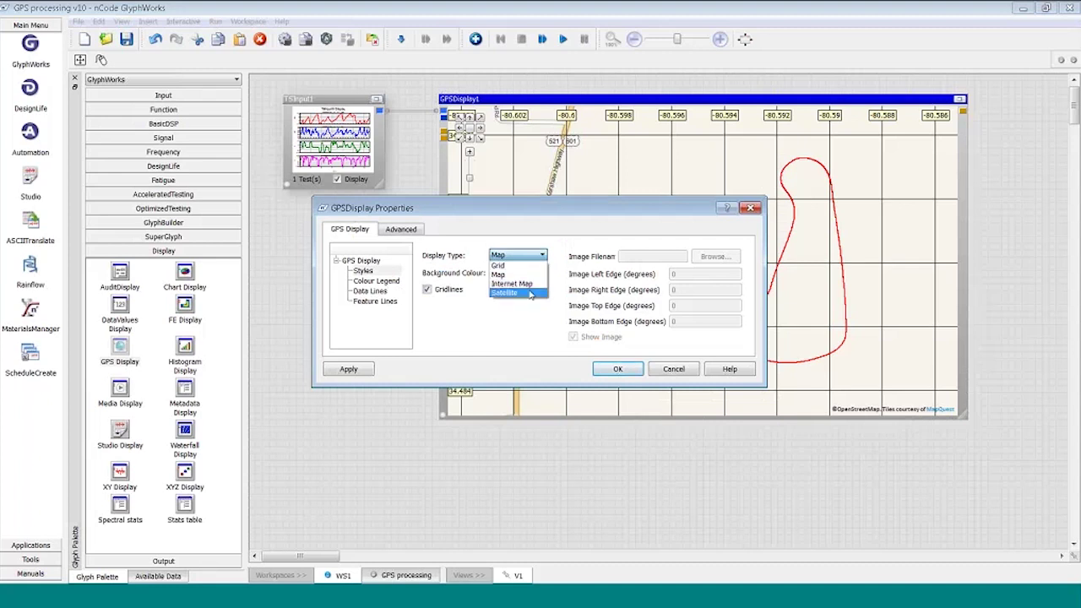
click(531, 293)
click(348, 370)
drag(507, 208, 255, 135)
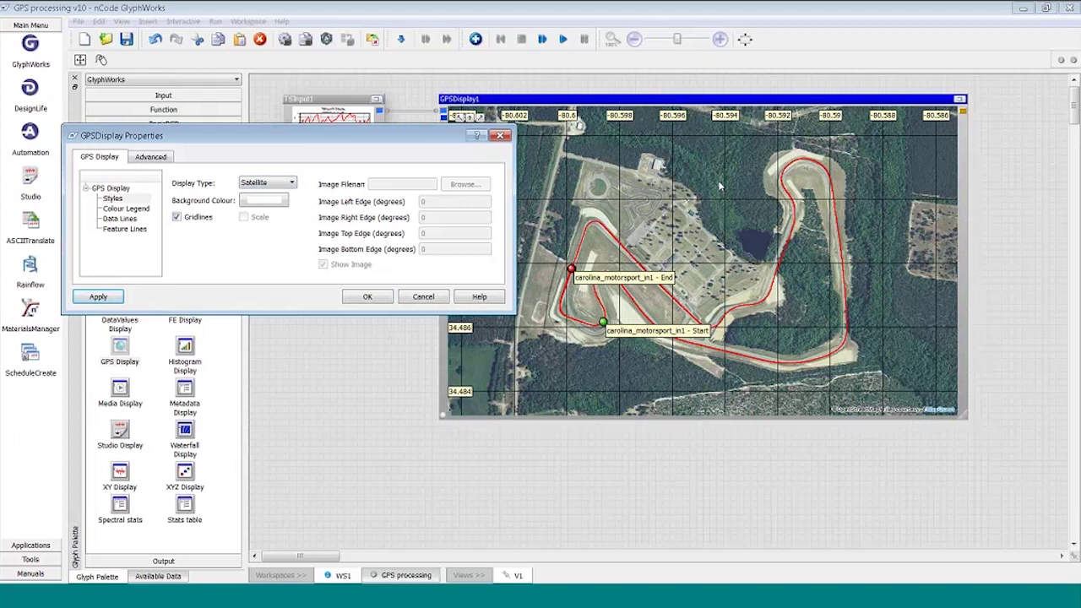
Step: Keep Satellite display and set the track line's Label Type to None
click(275, 182)
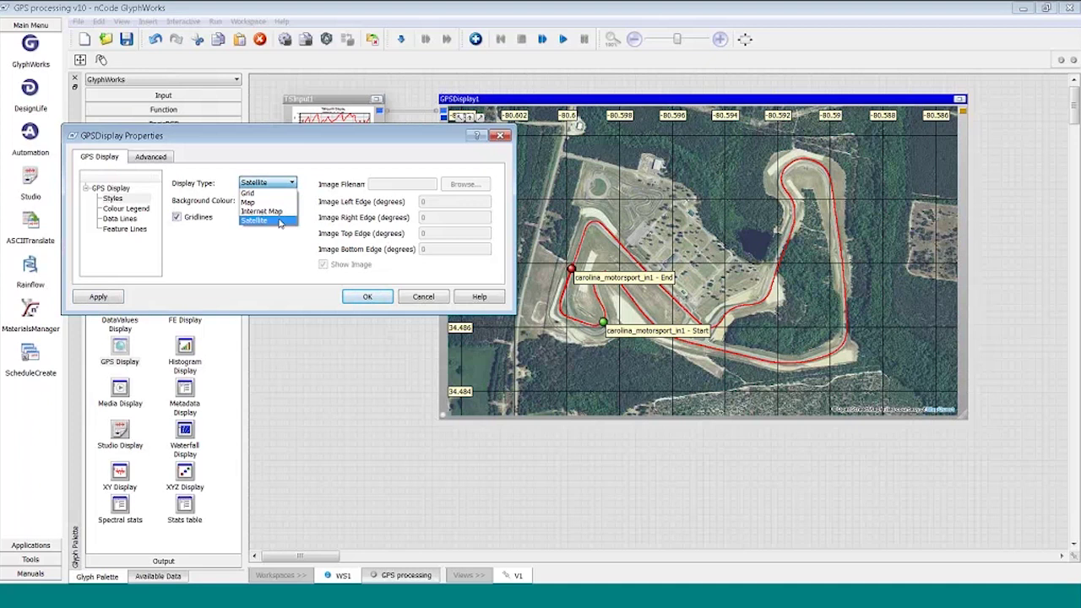
click(277, 221)
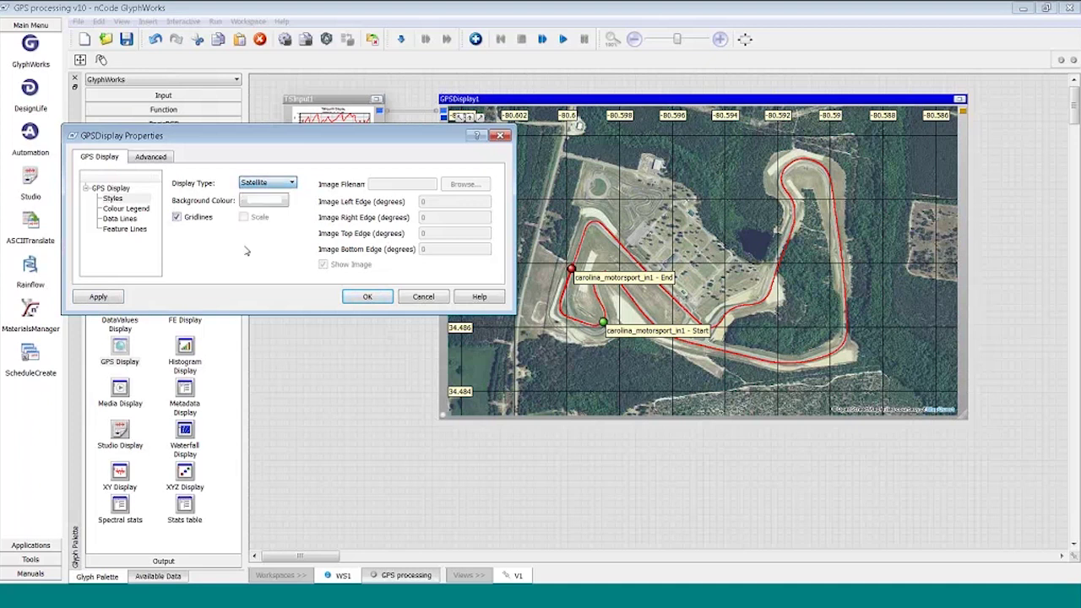
click(119, 219)
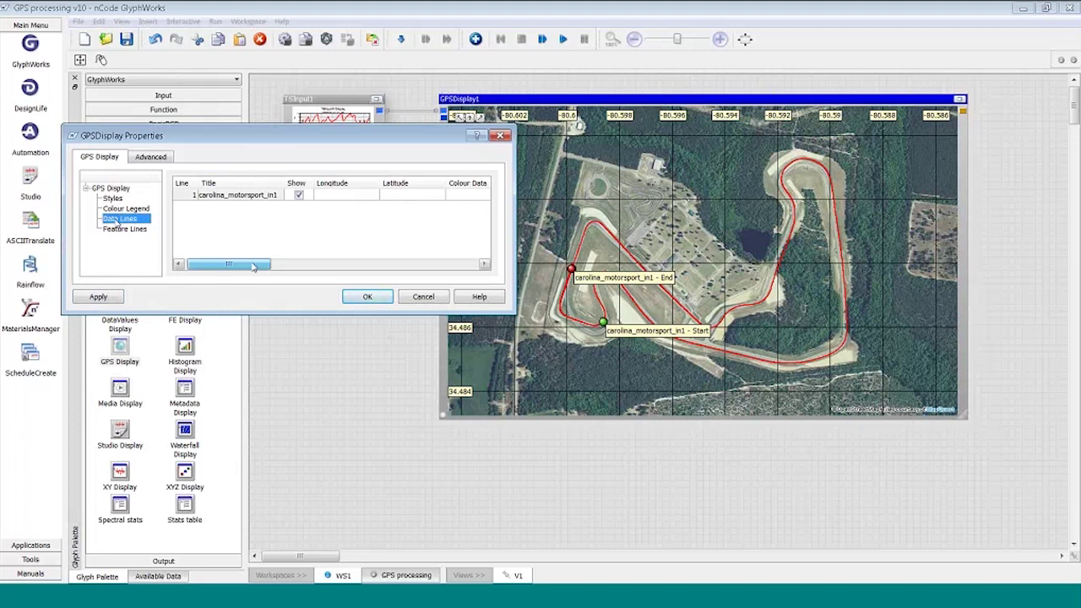
drag(252, 266, 333, 272)
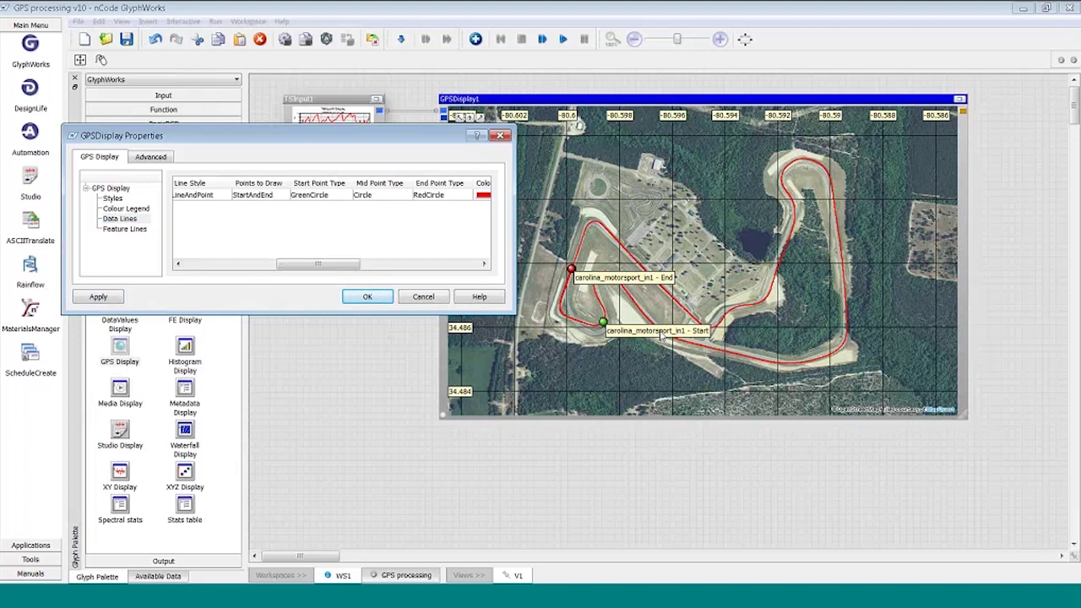
drag(354, 269, 445, 270)
click(459, 195)
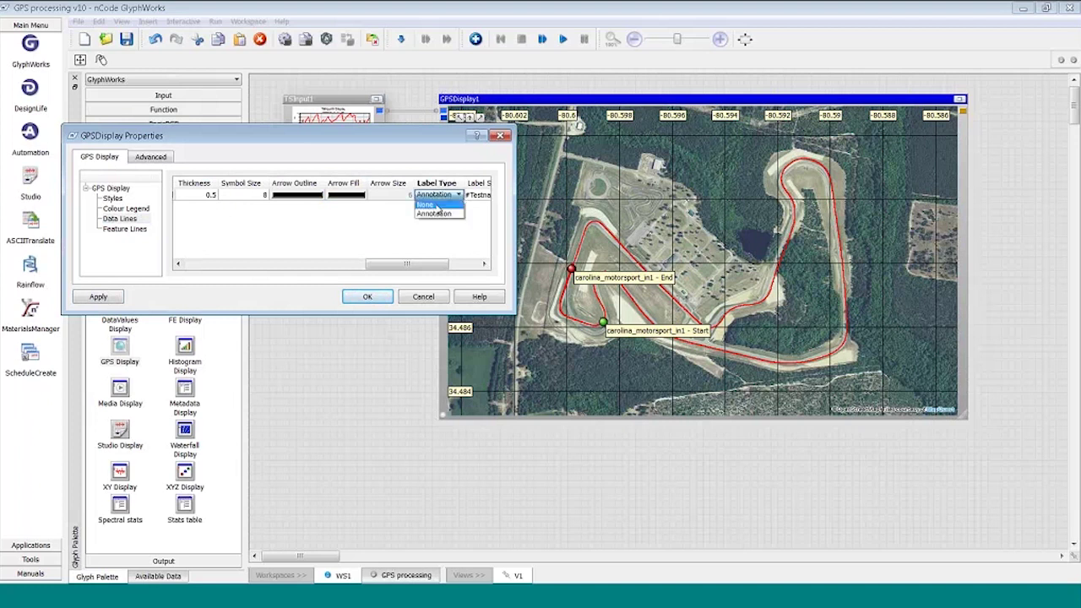
click(427, 205)
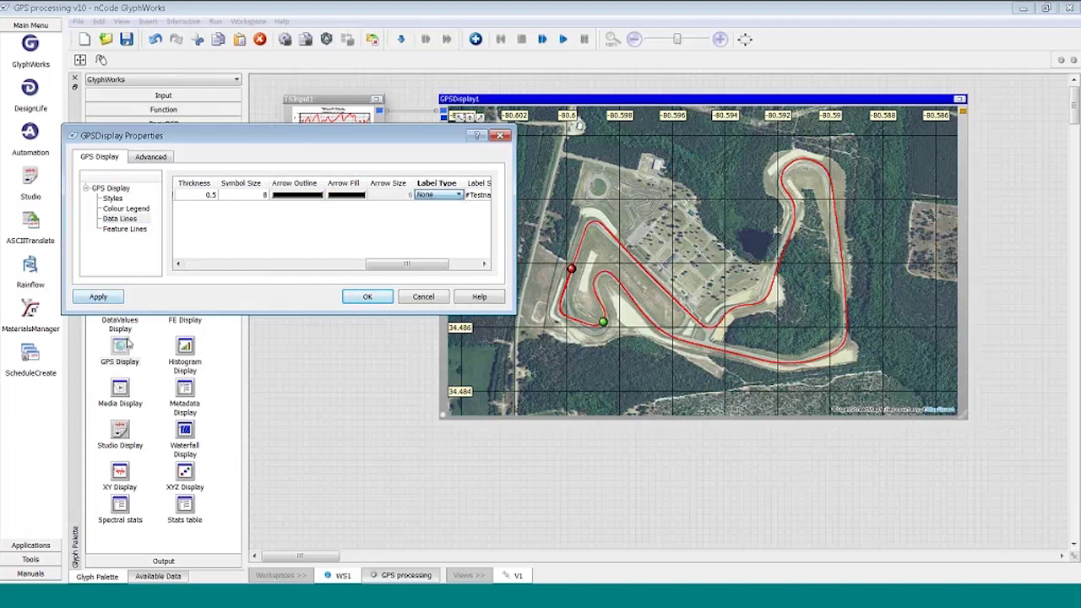
Step: Open the Colour Data channel list for the track line
drag(385, 265, 243, 264)
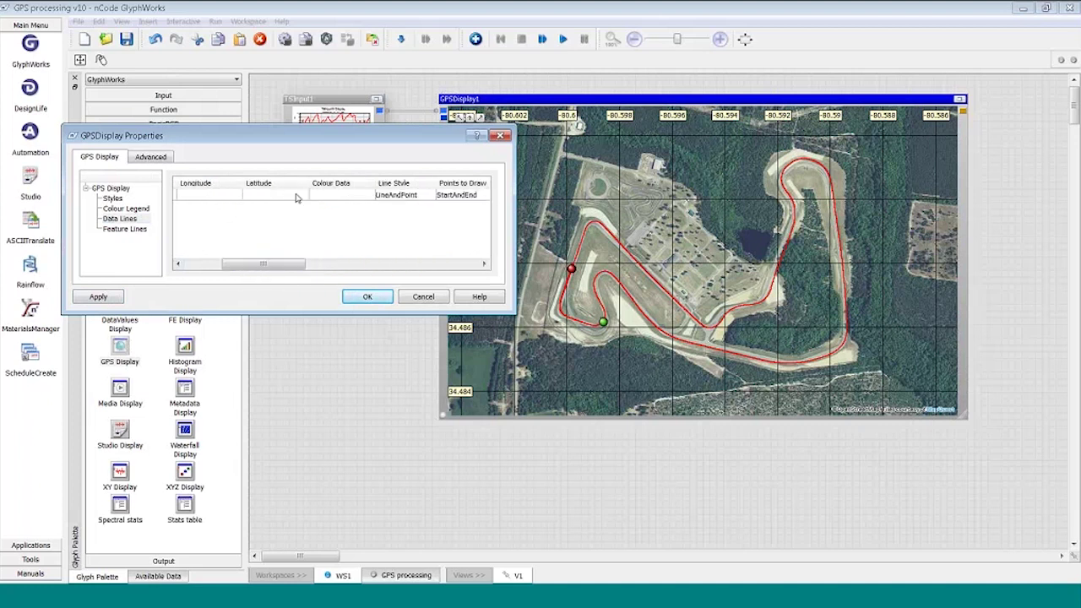
click(338, 195)
click(369, 195)
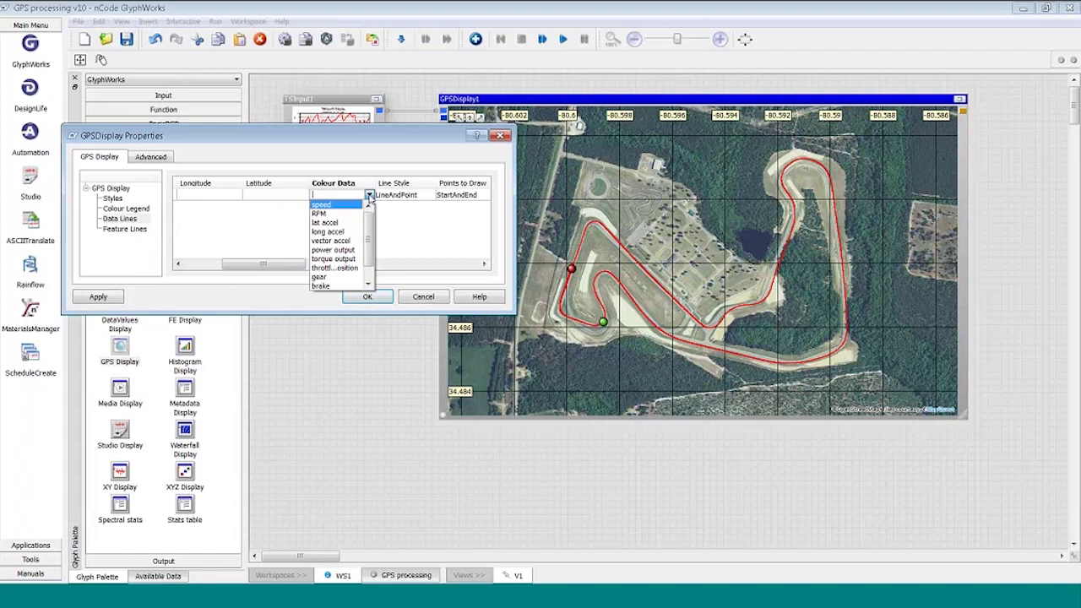
Step: Colour the track by the speed channel and confirm the GPSDisplay properties
click(322, 204)
click(377, 298)
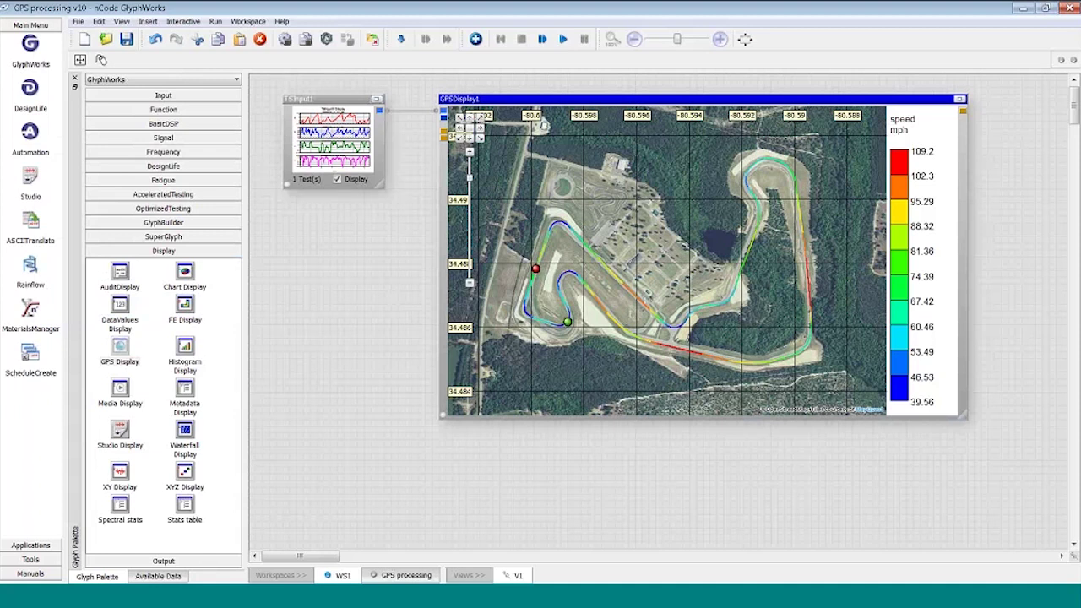
Step: Add an enlarged XYDisplay1 below the map, fed from TSInput1's output
drag(119, 471, 440, 432)
drag(536, 499, 967, 542)
drag(379, 110, 441, 433)
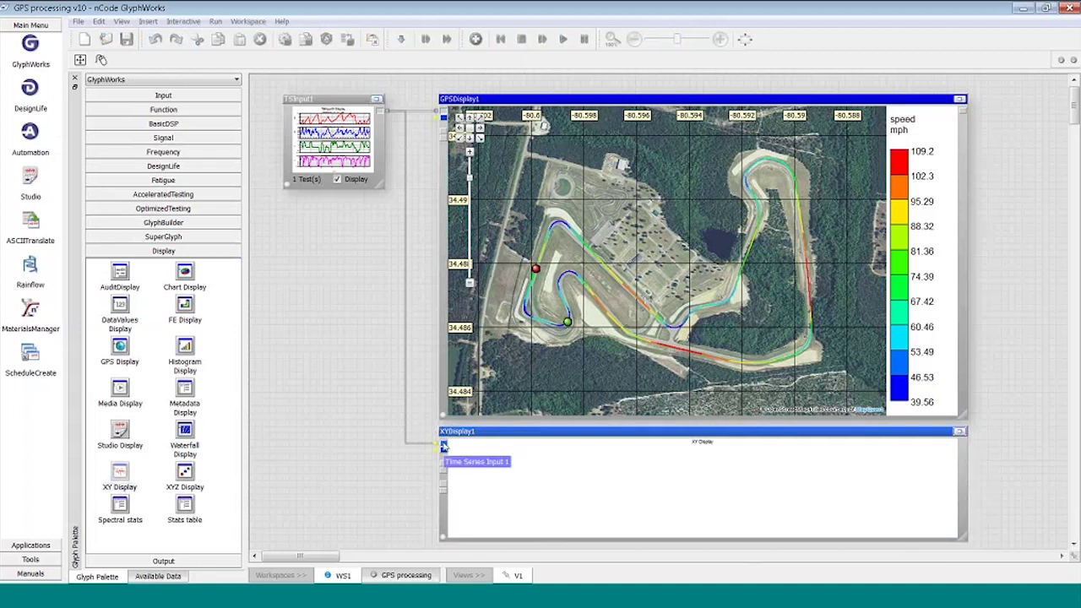
click(510, 439)
click(645, 60)
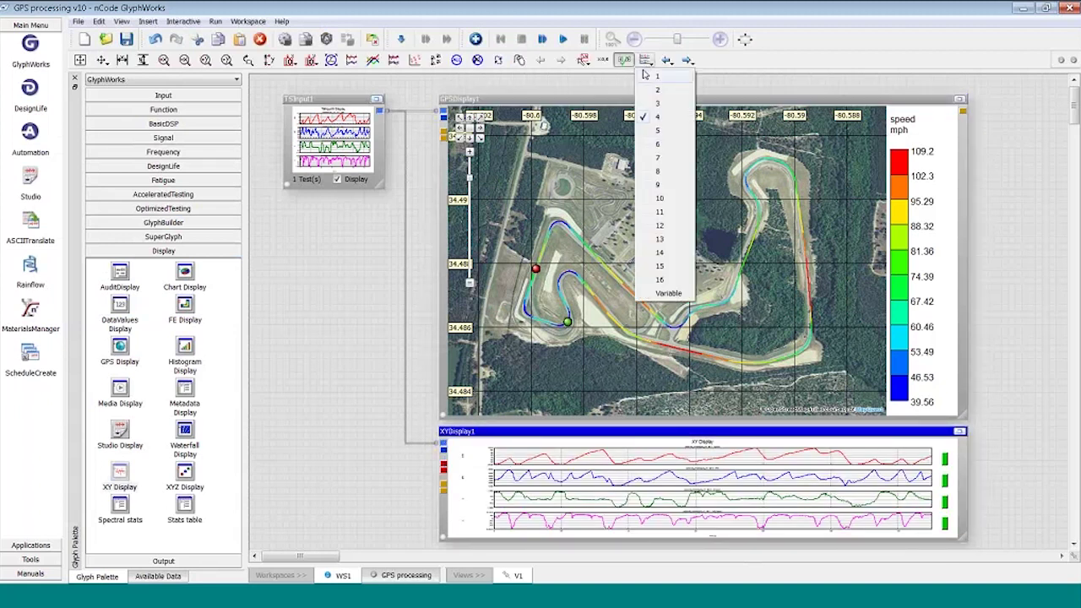
Step: Show one plot per page in XYDisplay1 and turn on cursor tracking
click(656, 76)
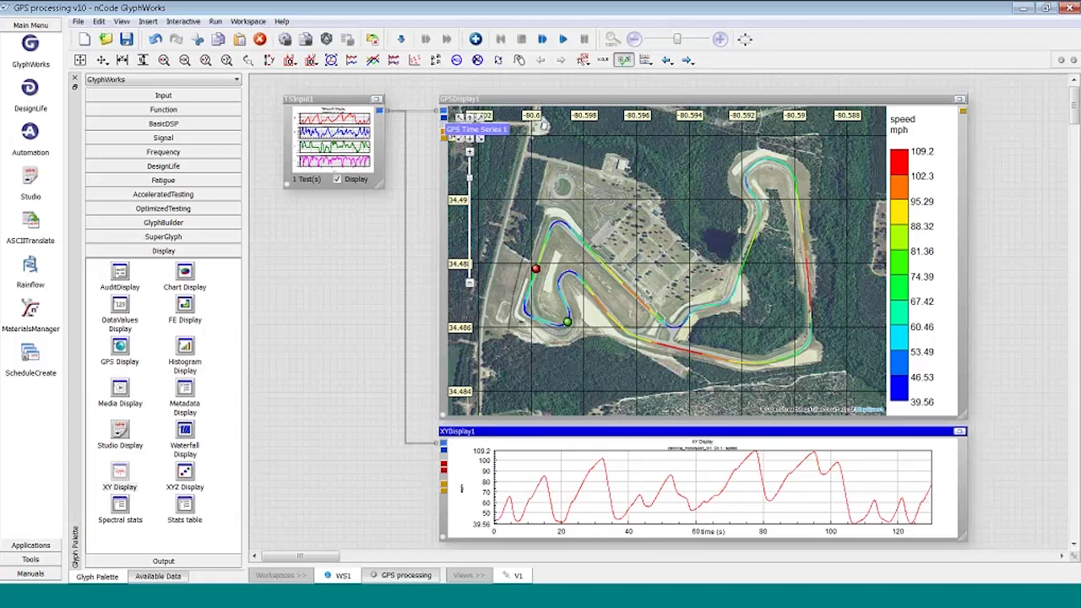
click(436, 62)
click(696, 506)
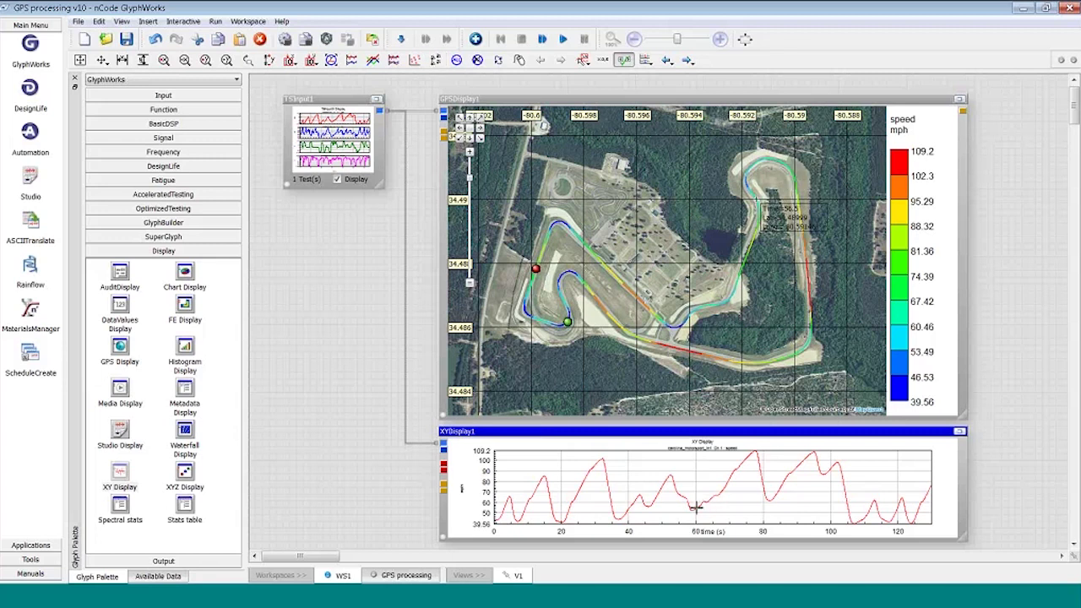
mouse_move(696, 507)
mouse_down()
mouse_move(727, 484)
mouse_move(693, 510)
mouse_up()
click(644, 504)
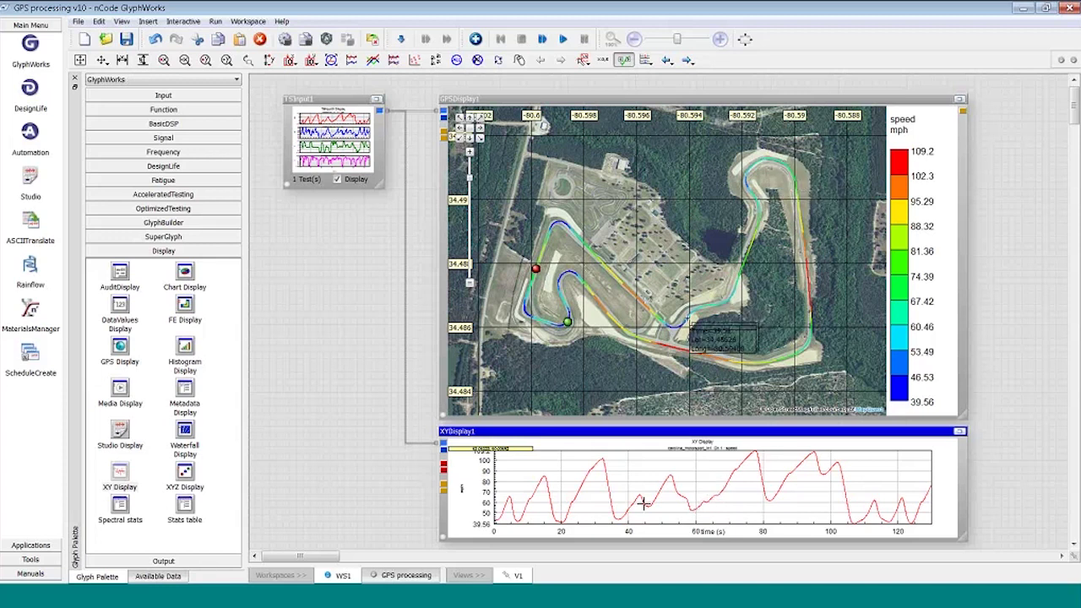
drag(644, 504, 590, 467)
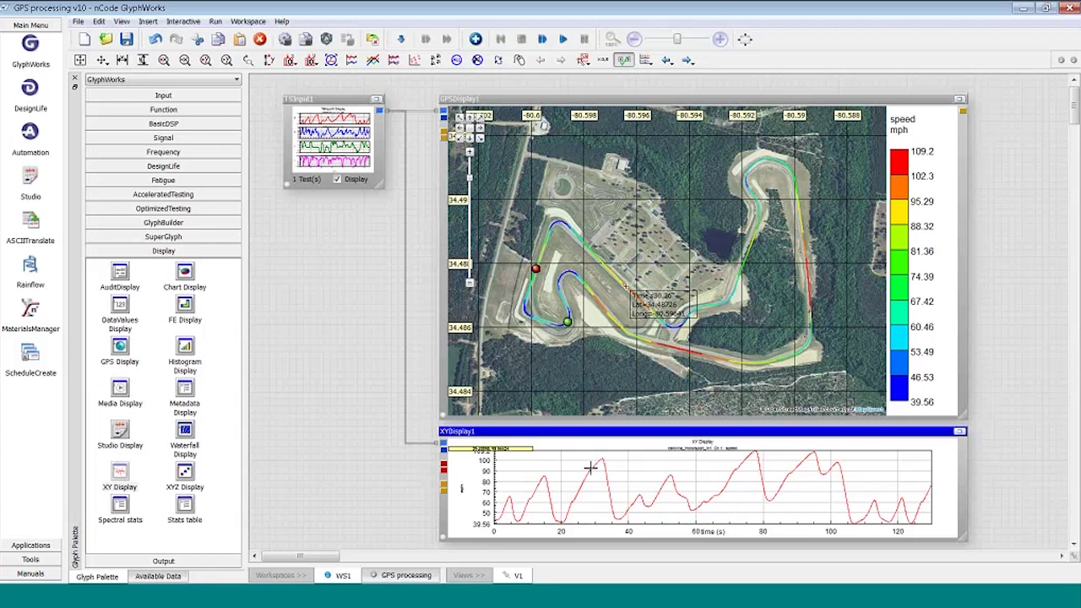
drag(591, 468, 585, 475)
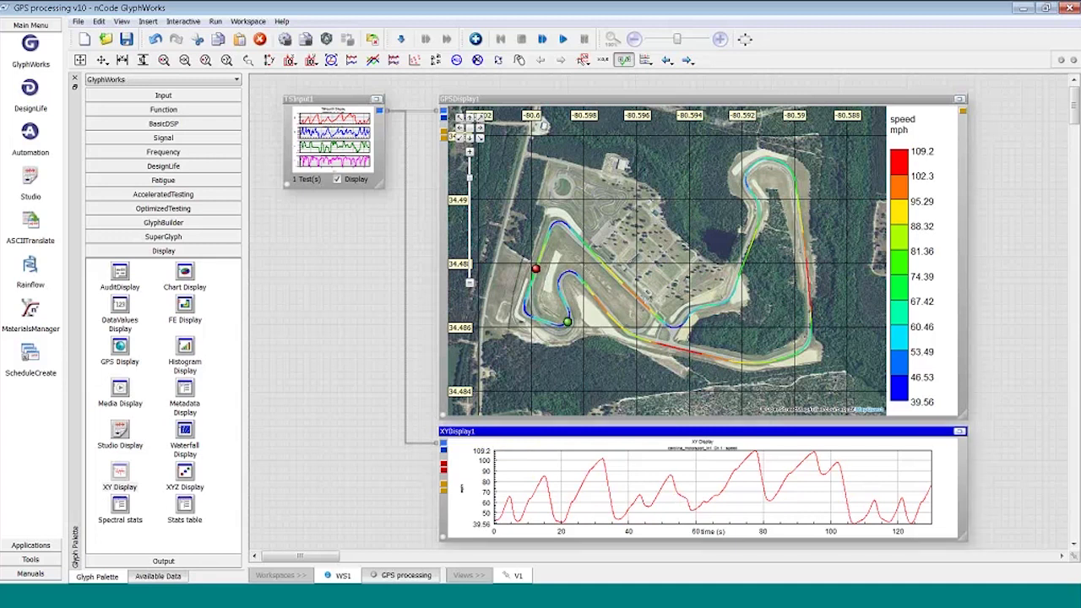
Step: Place carolina_motorsport.wmv as an enlarged MediaDisplay beside the map and play it
click(156, 577)
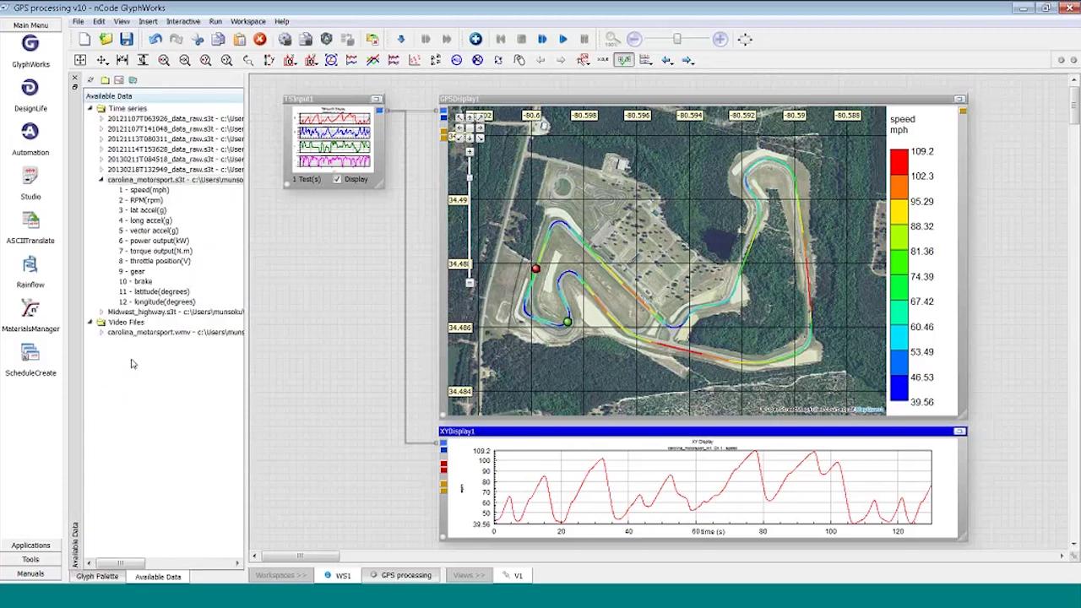
click(160, 332)
drag(161, 332, 835, 195)
drag(951, 280, 1056, 418)
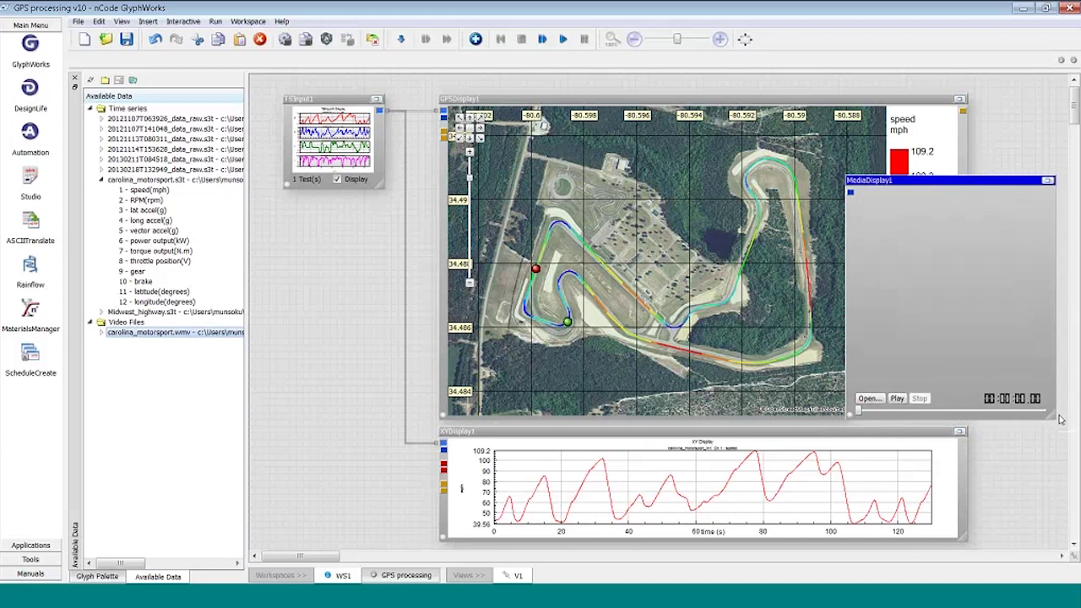
click(897, 398)
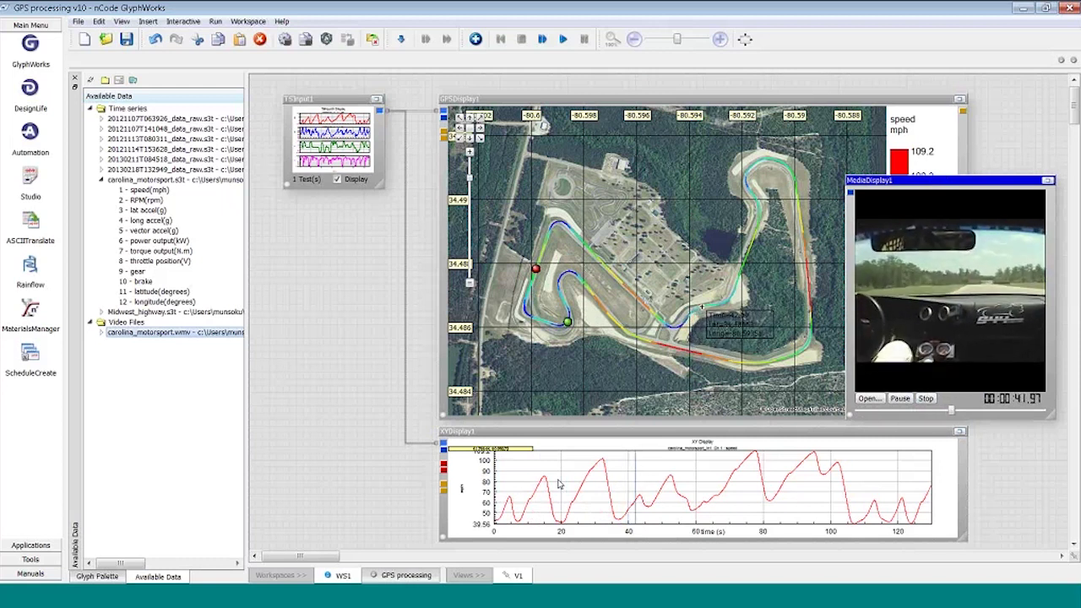
Step: Pause the in-car video in MediaDisplay1 at 00:00:49.62
click(900, 399)
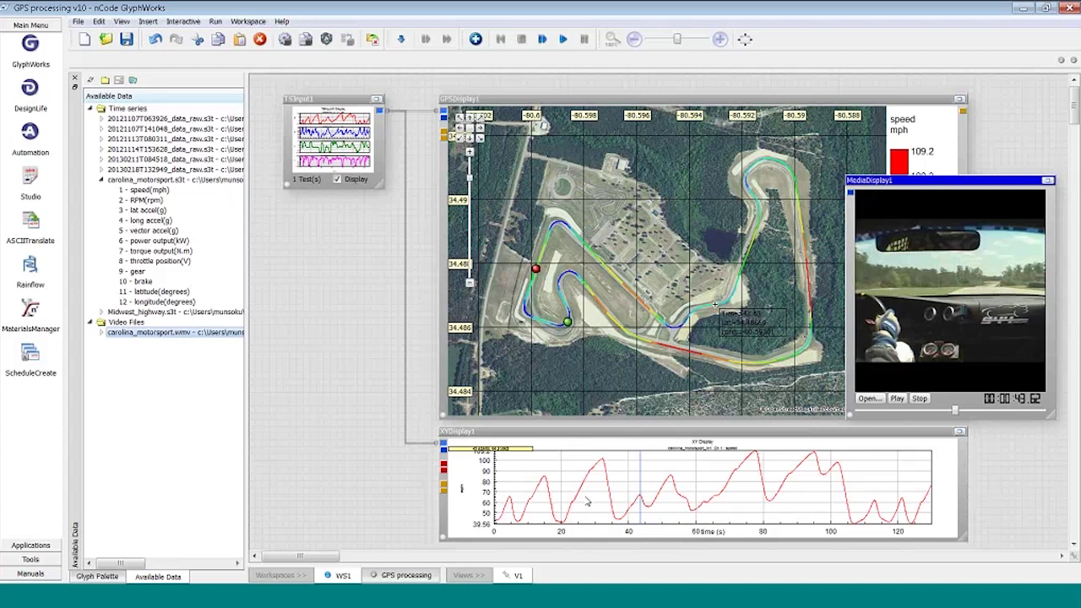
Step: Delete the MediaDisplay1 glyph and select GPSDisplay1
right_click(994, 185)
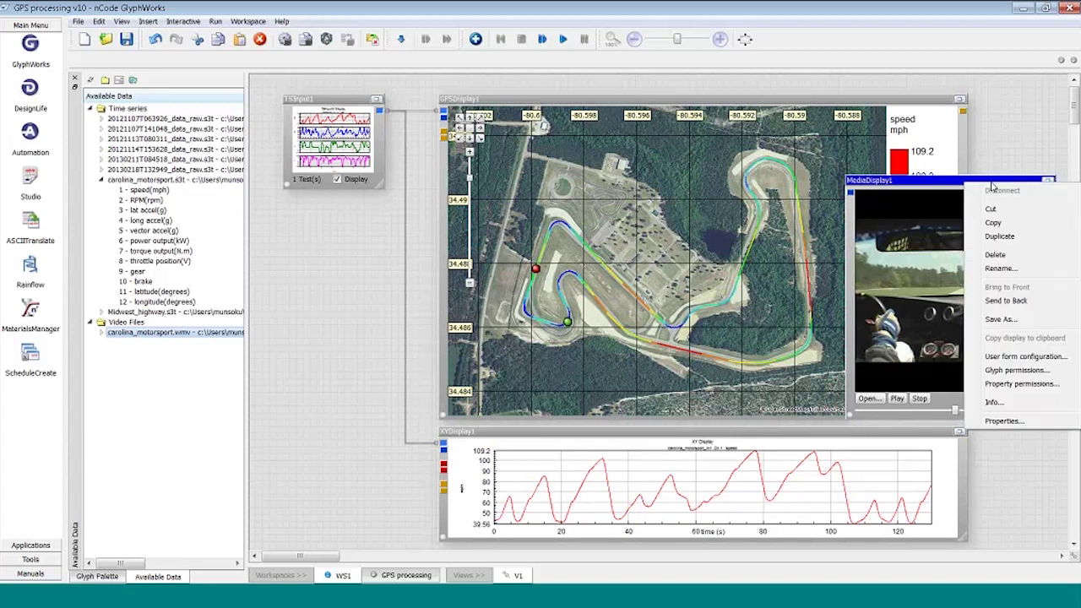
click(995, 255)
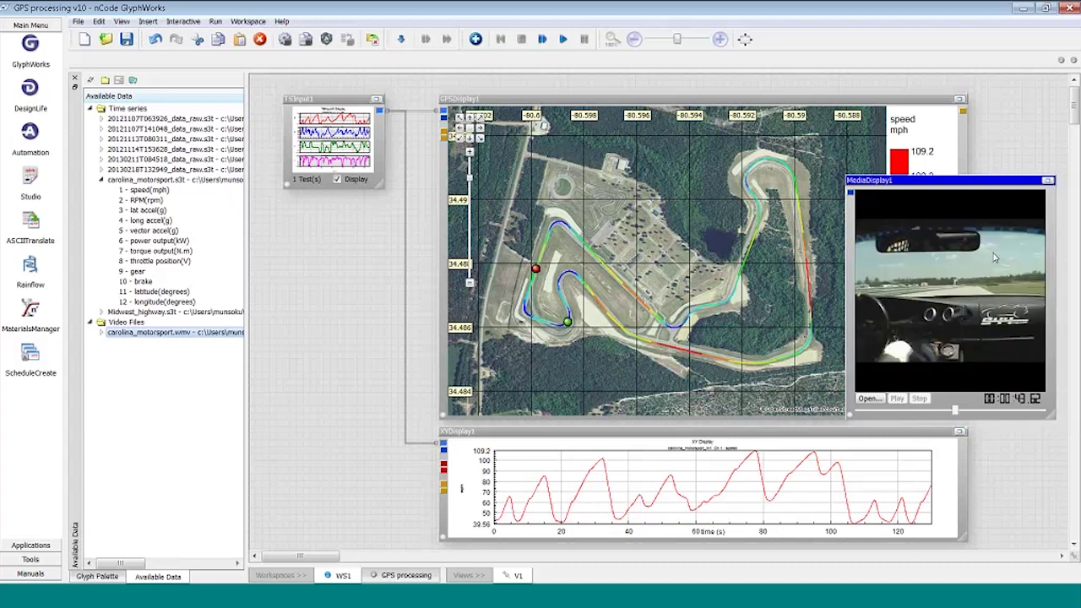
click(828, 123)
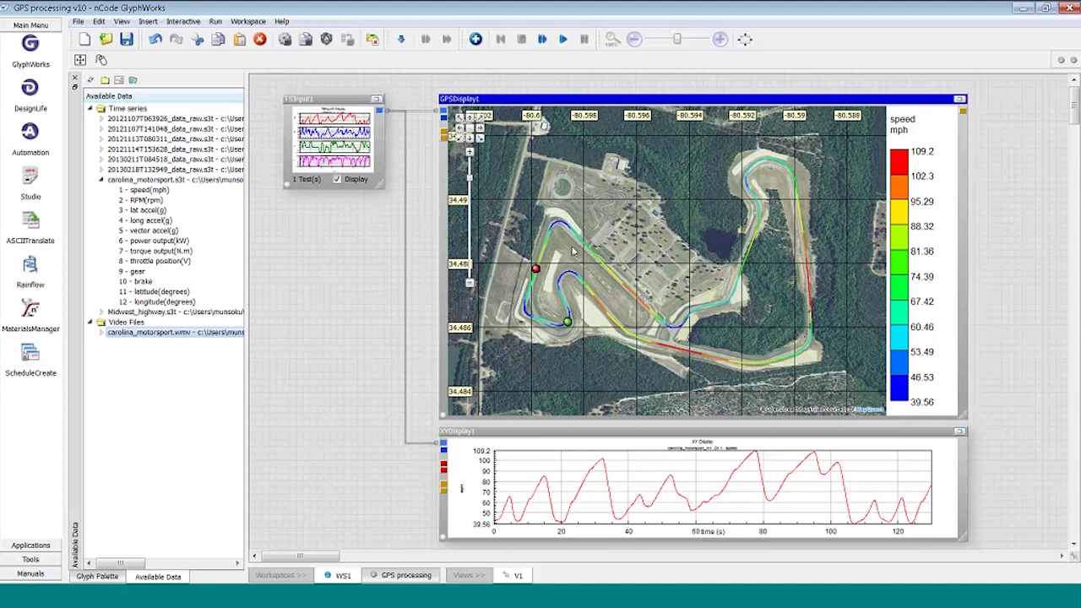
Step: Select a track section on the GPS map and shrink XYDisplay1 to a small thumbnail
mouse_move(574, 244)
mouse_down()
mouse_move(613, 261)
mouse_move(670, 323)
mouse_move(613, 296)
mouse_move(577, 256)
mouse_up()
click(575, 252)
click(597, 252)
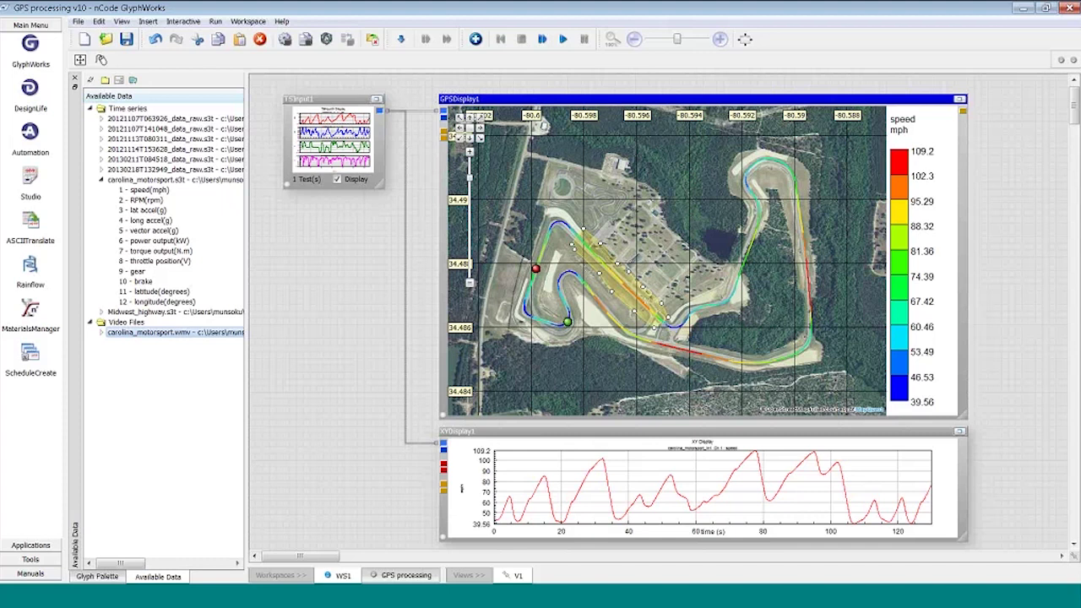
drag(959, 528, 525, 537)
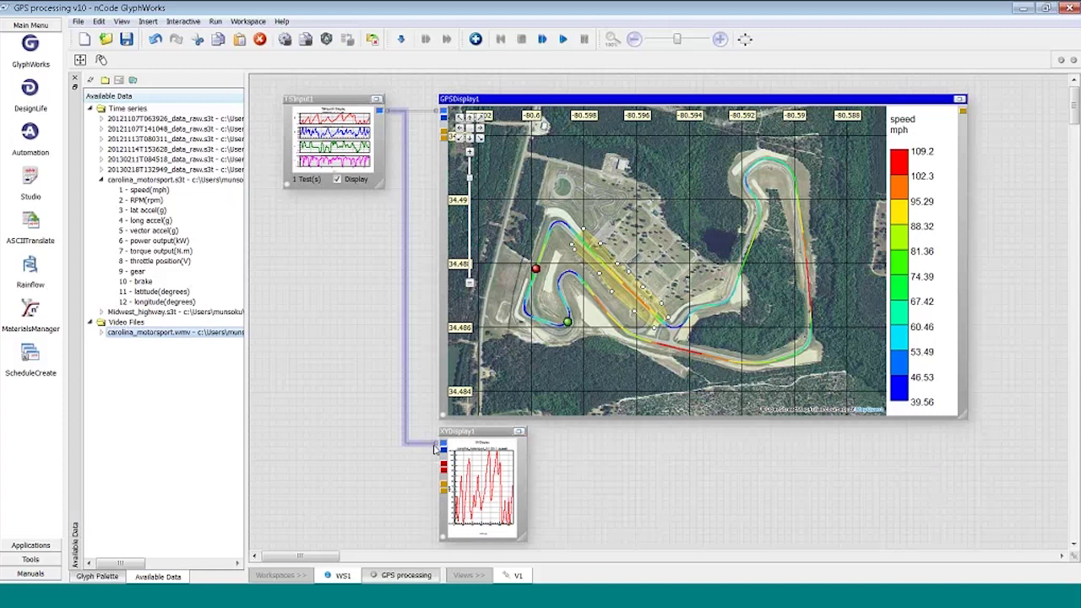
Step: Disconnect XYDisplay1's input and move it to the right of the map
right_click(436, 450)
click(459, 455)
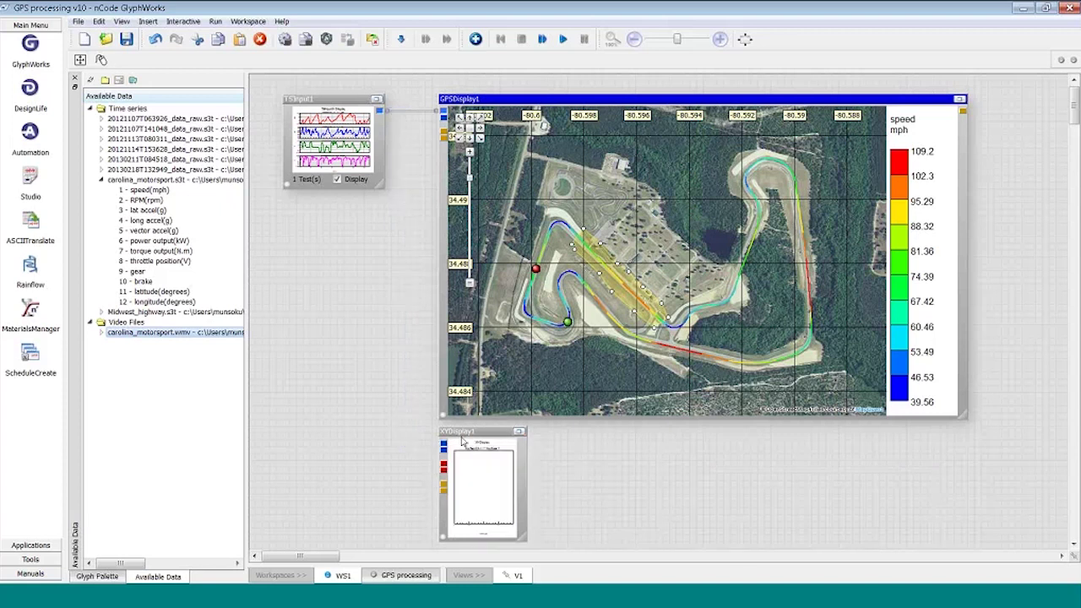
drag(462, 441, 997, 414)
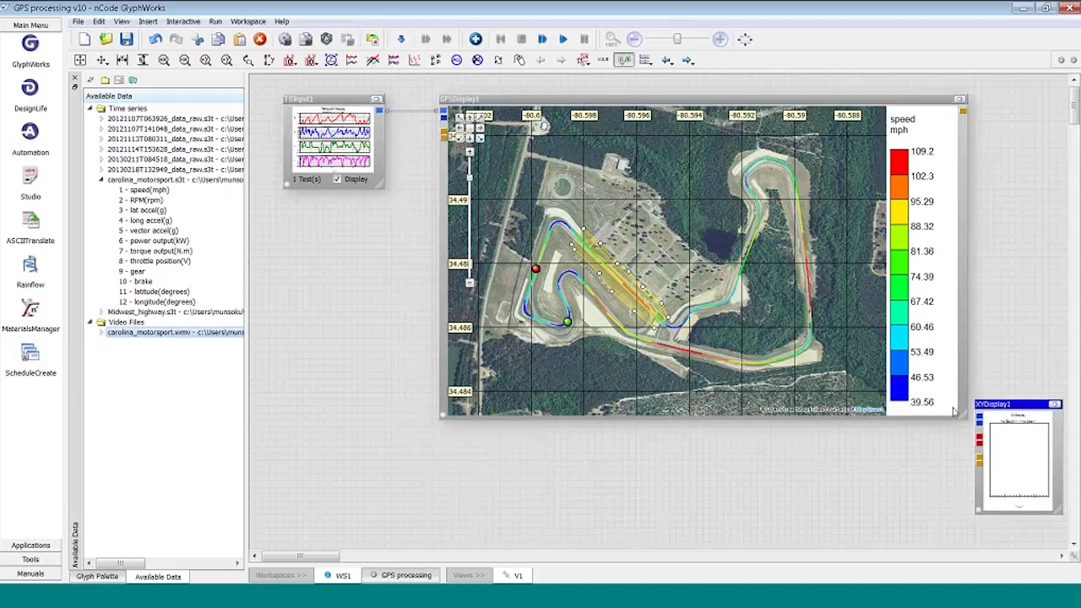
Step: Place a BasicDSP Graphical Editor glyph below the map and enlarge it
click(97, 576)
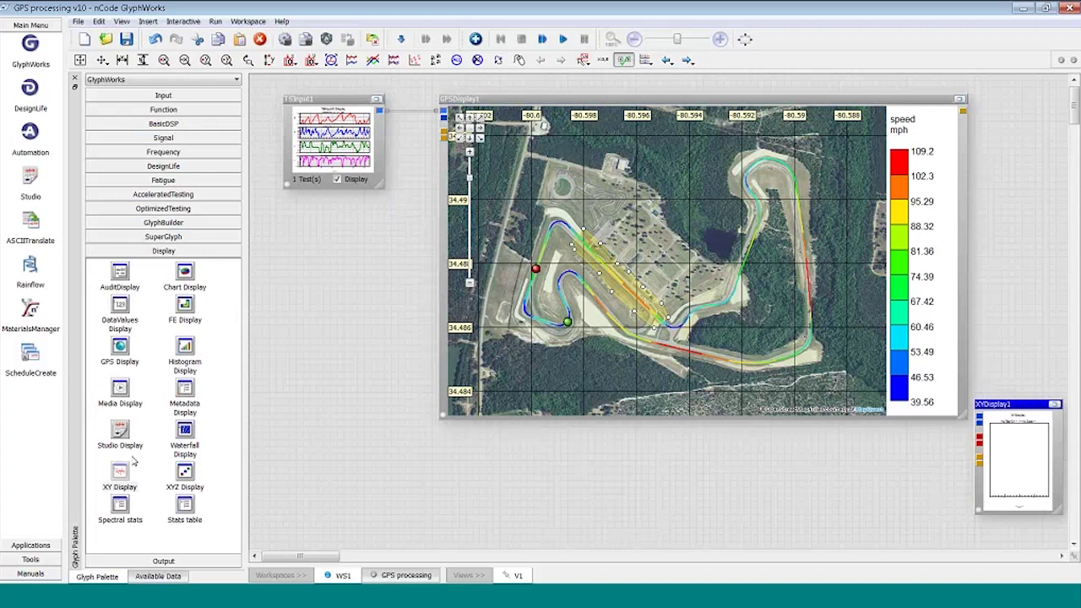
click(161, 123)
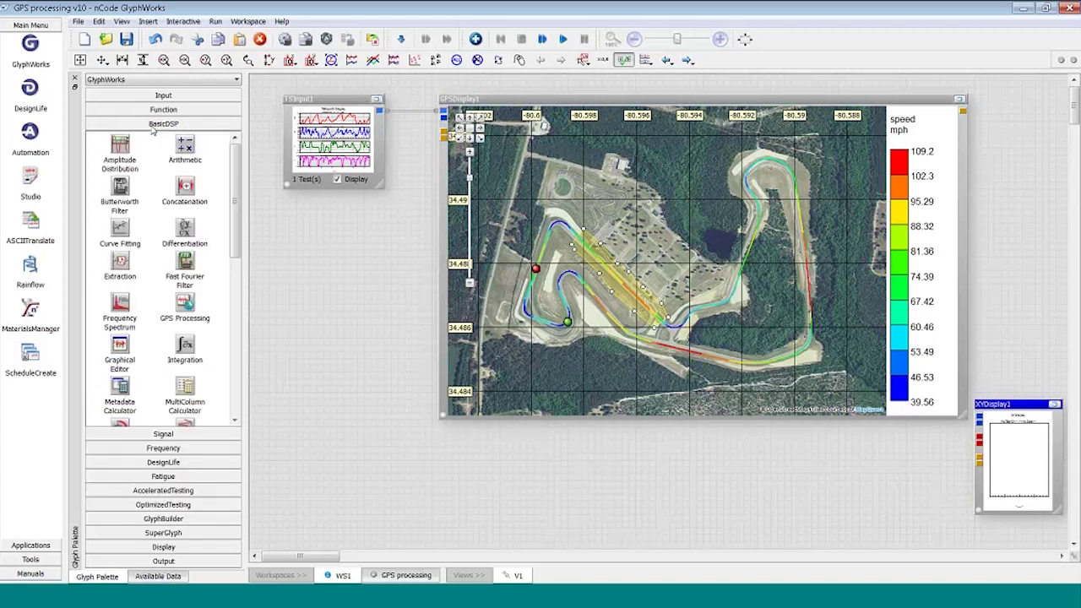
click(121, 349)
drag(125, 346, 446, 438)
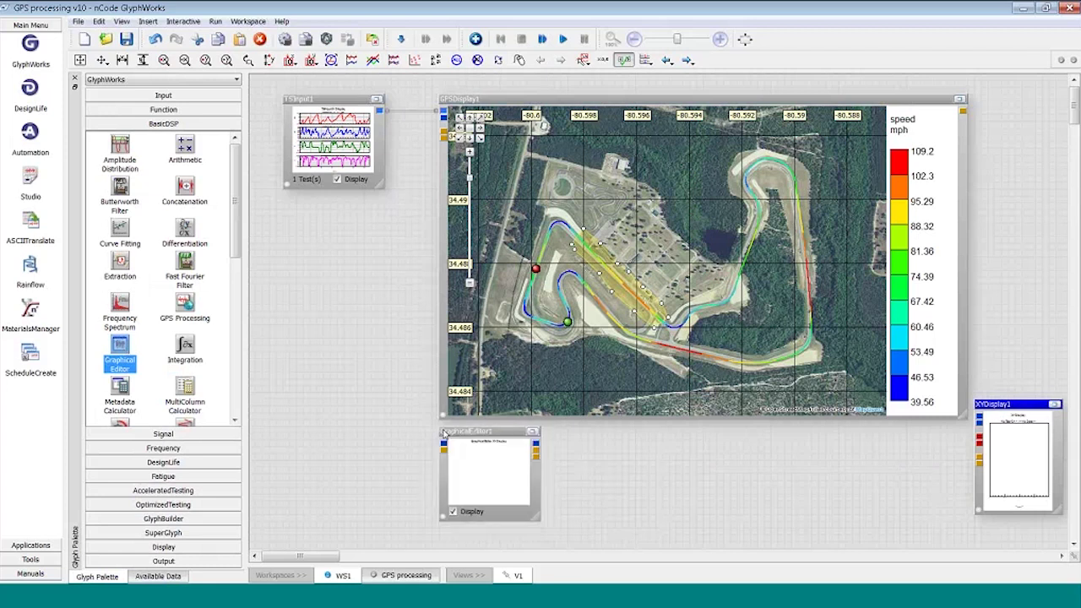
drag(537, 518, 964, 547)
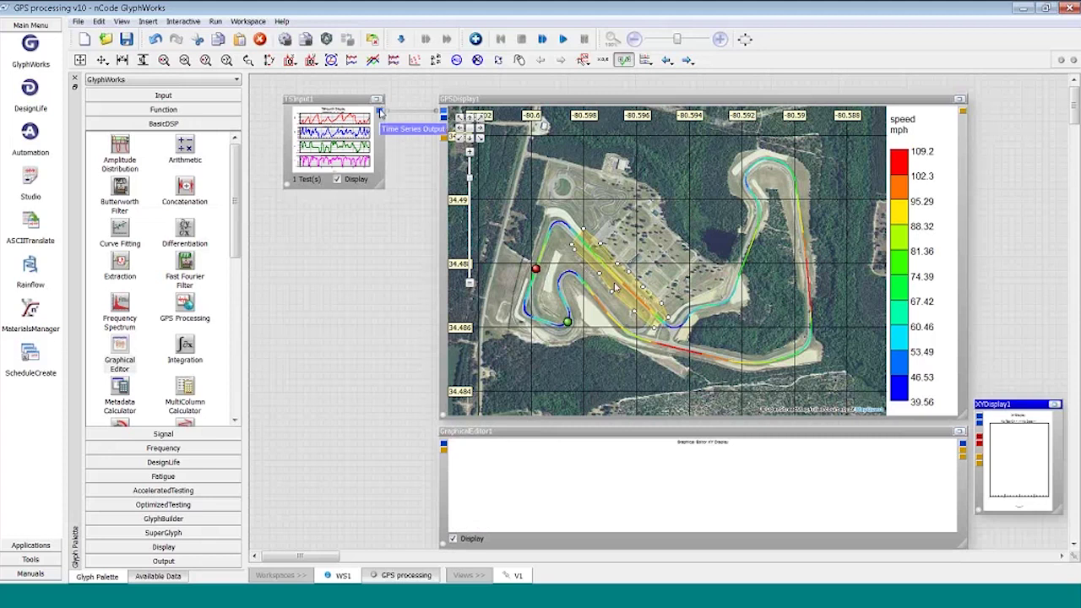
Step: Wire TSInput1 into GraphicalEditor1 and move XYDisplay1 slightly down
drag(379, 112, 445, 445)
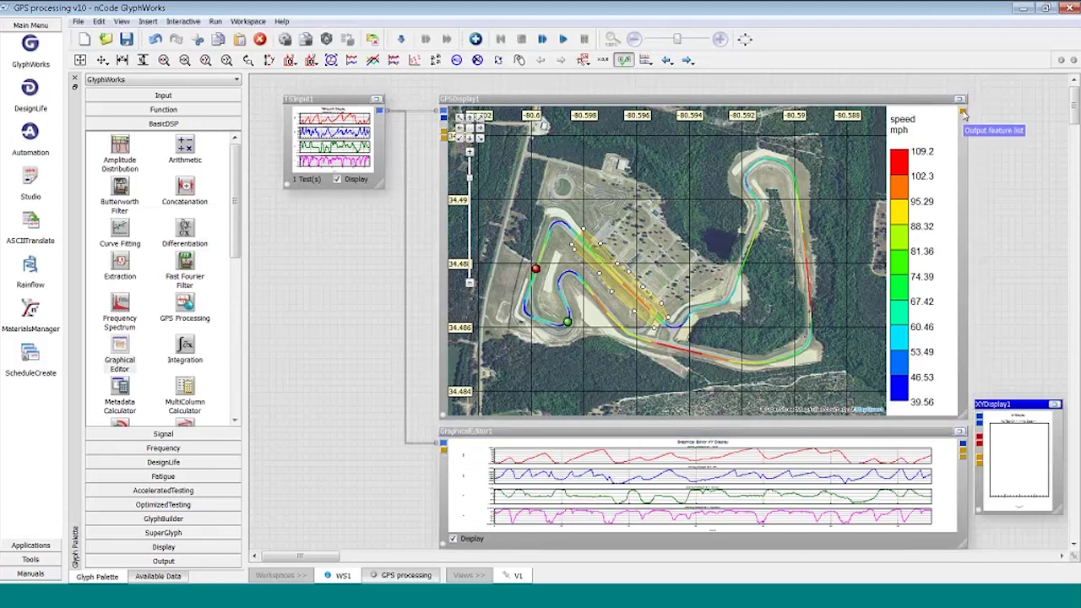
click(983, 115)
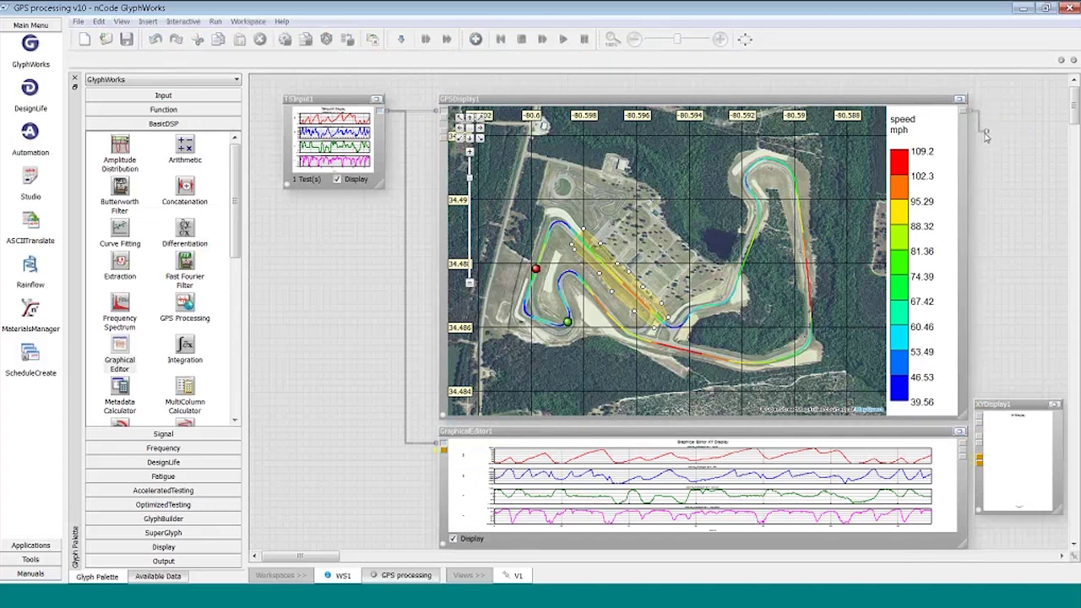
click(455, 431)
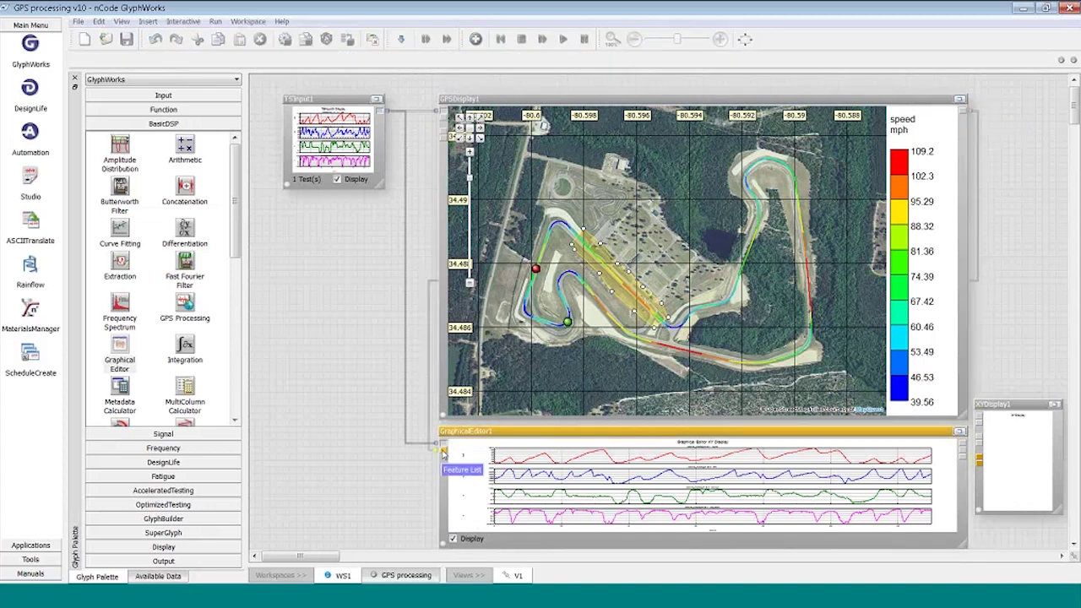
drag(1008, 407, 1019, 446)
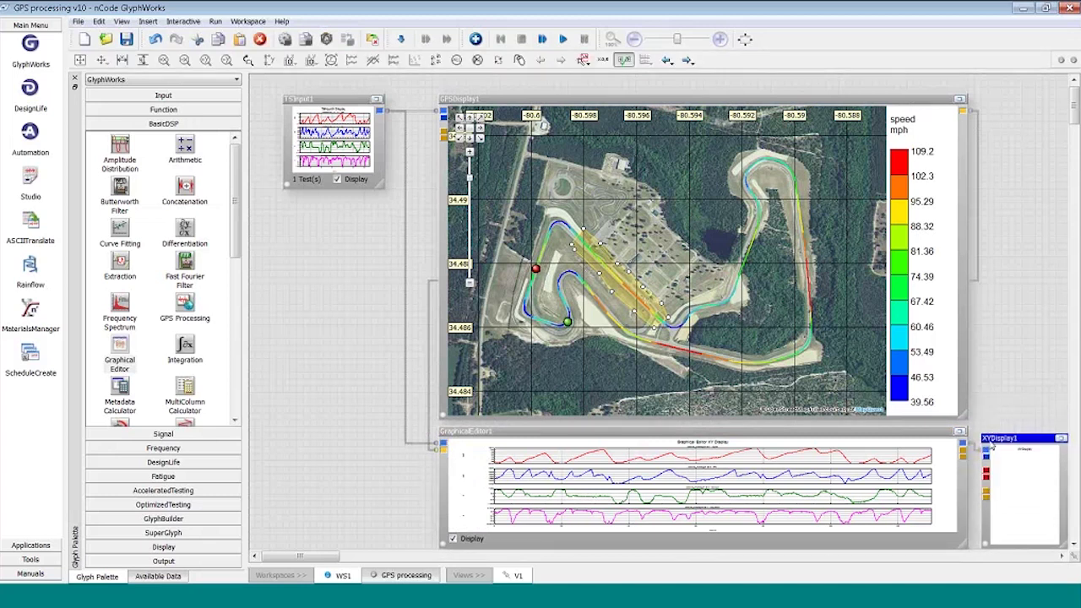
Step: Set GraphicalEditor1's Advanced EditMethod property to Extract, running the flow up to it first
right_click(777, 432)
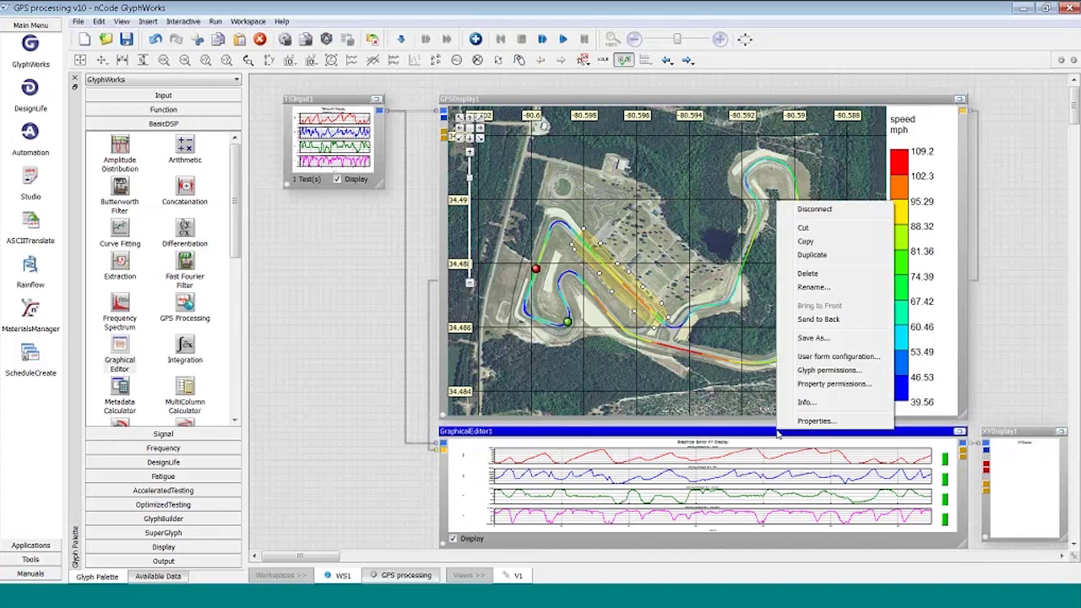
click(799, 425)
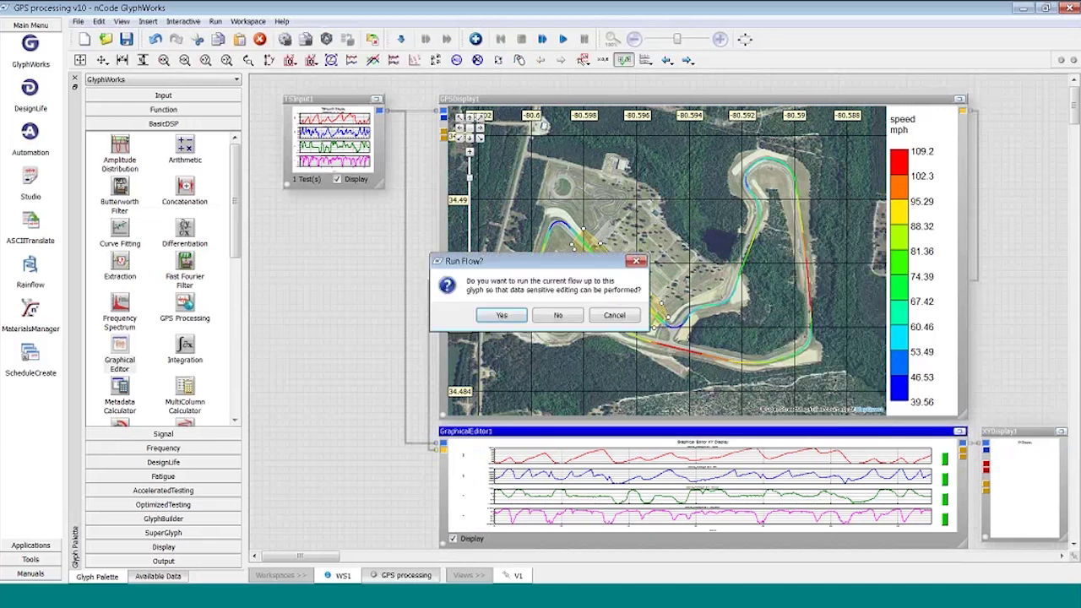
click(506, 318)
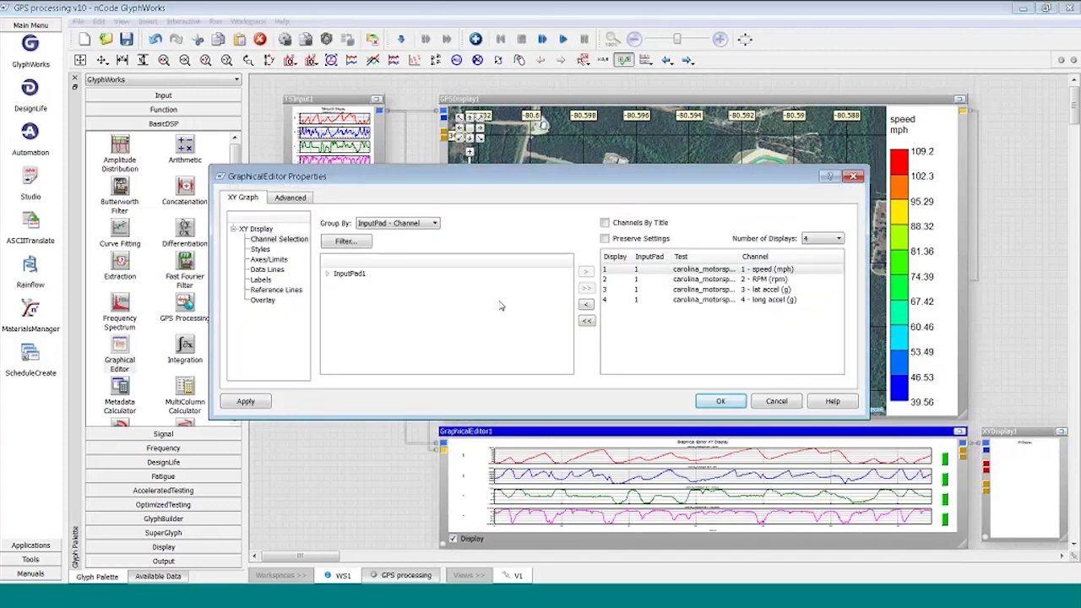
click(290, 199)
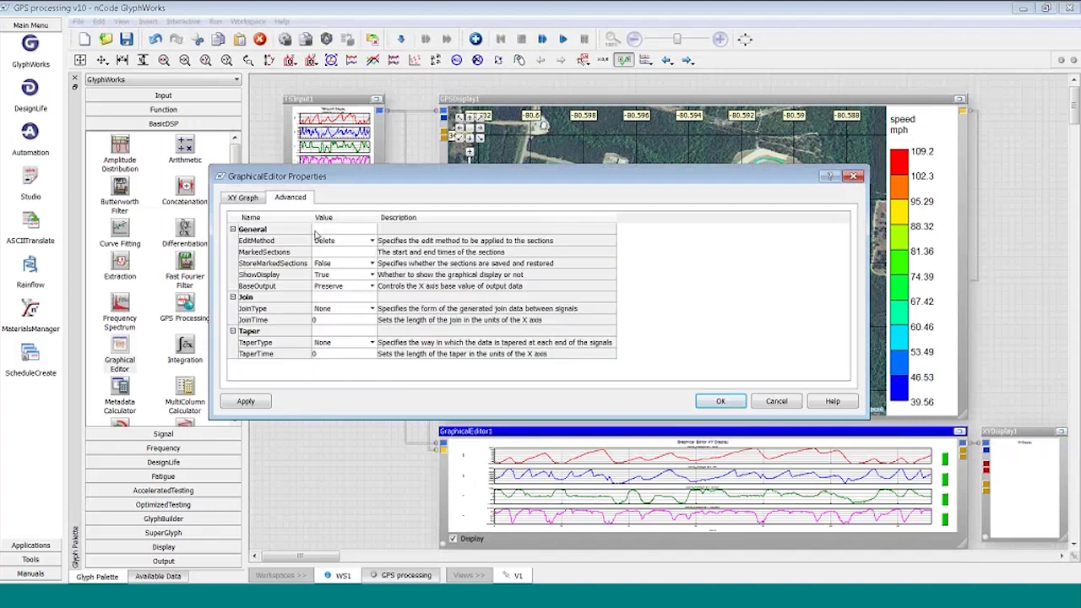
click(372, 241)
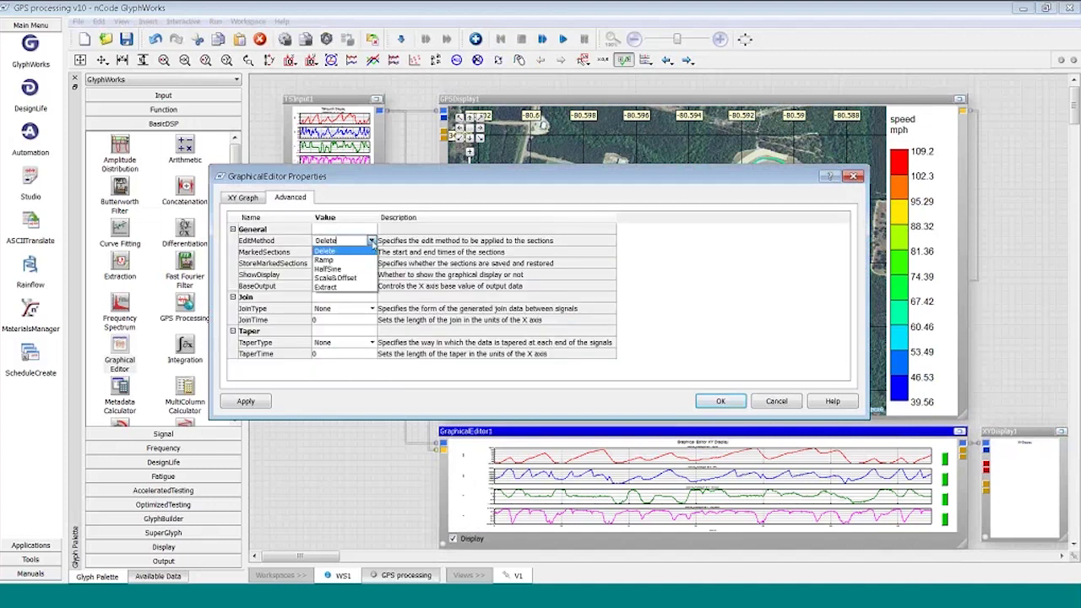
click(340, 289)
click(720, 401)
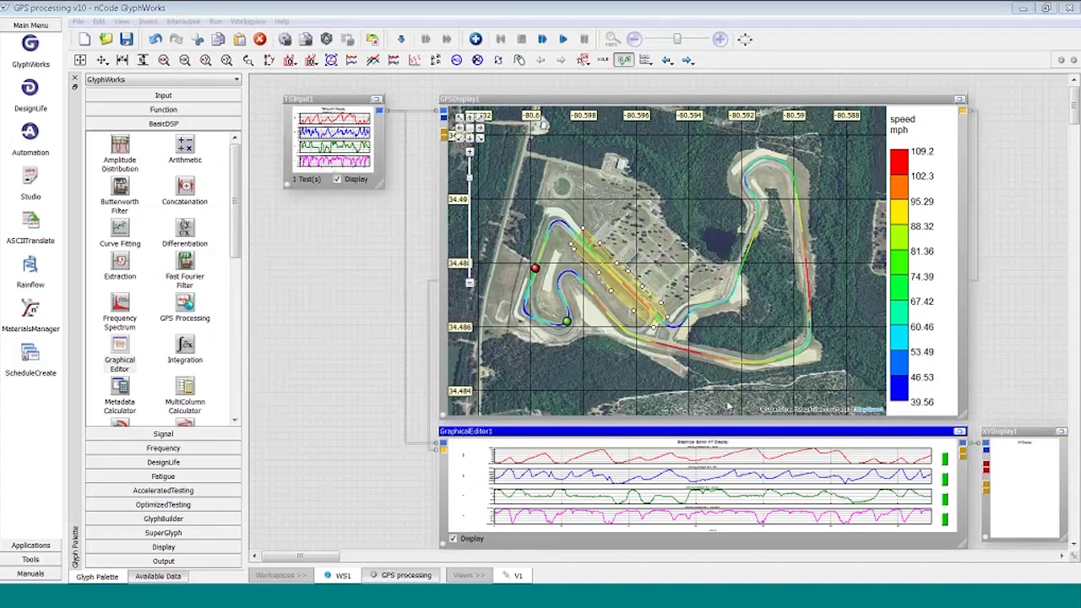
Step: Run the flow to shade the marked section across all four traces, then nudge the editor up
click(563, 40)
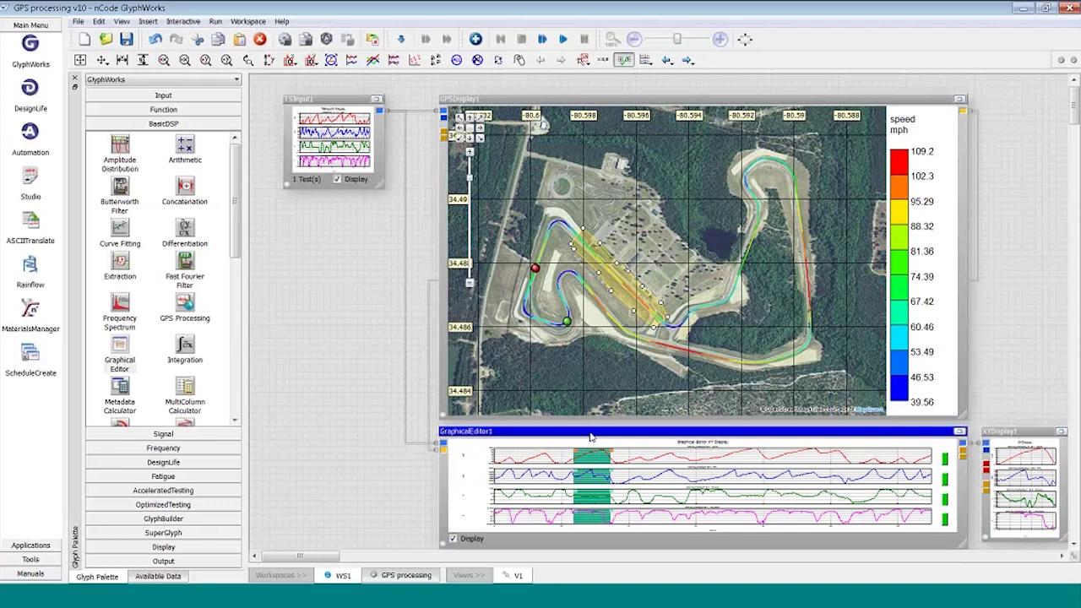
drag(591, 437, 592, 434)
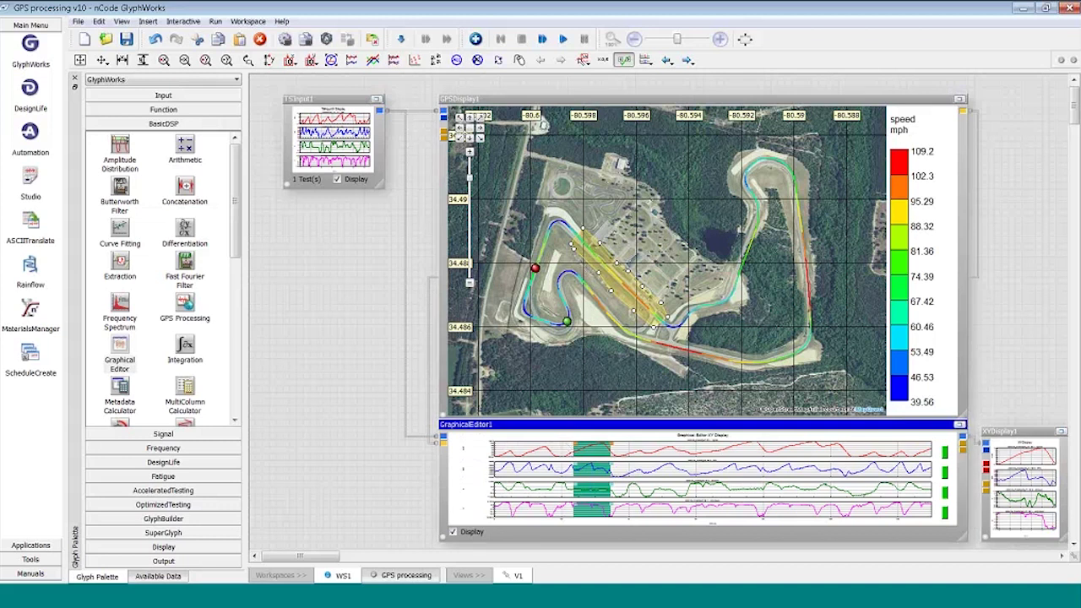
Step: Maximize XYDisplay1 to inspect it, then restore it to thumbnail size
drag(1018, 432, 1011, 426)
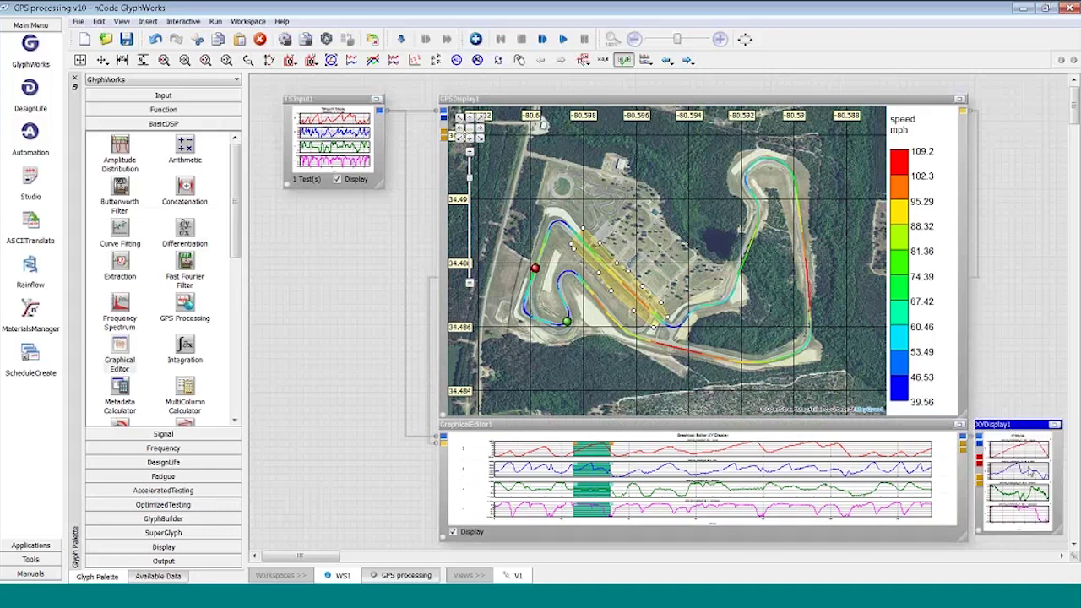
click(1057, 427)
click(1057, 426)
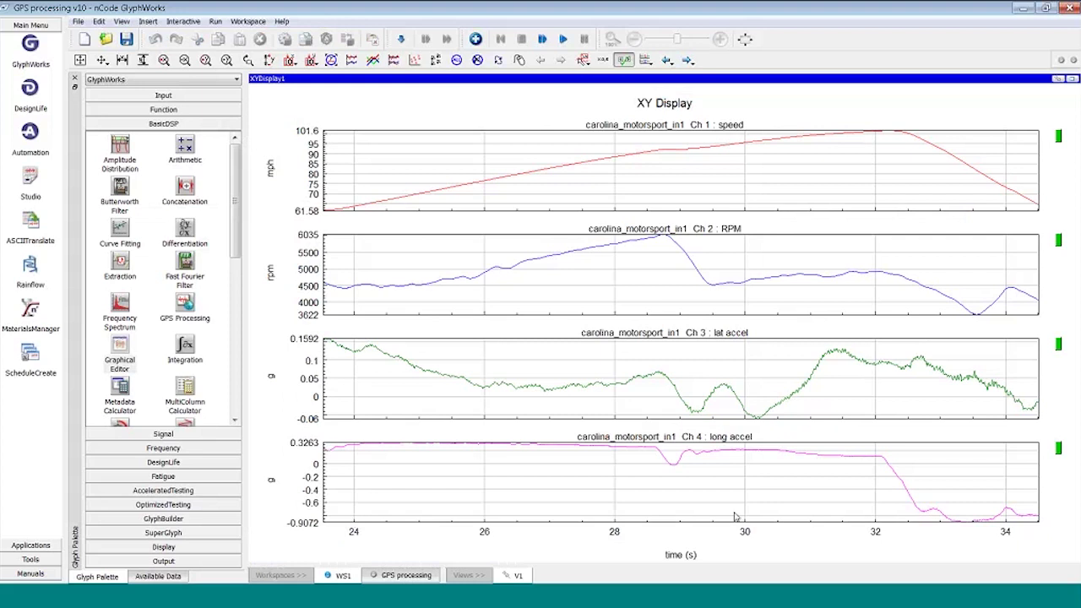
double_click(970, 306)
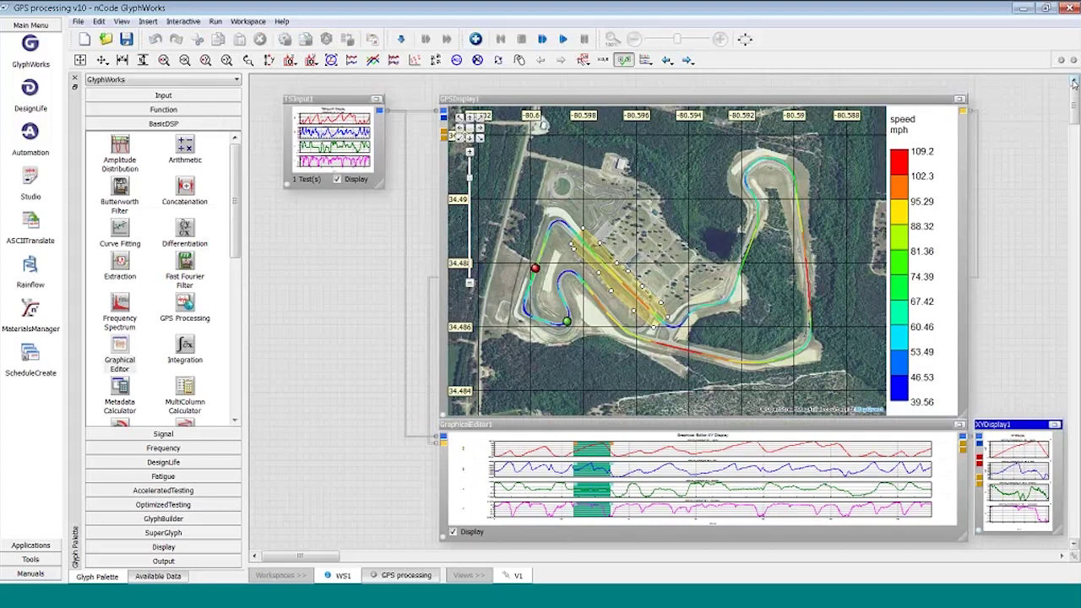
Step: Wire GraphicalEditor1's output into XYDisplay1 and box-select the map, editor and XY display glyphs
drag(962, 442, 1000, 433)
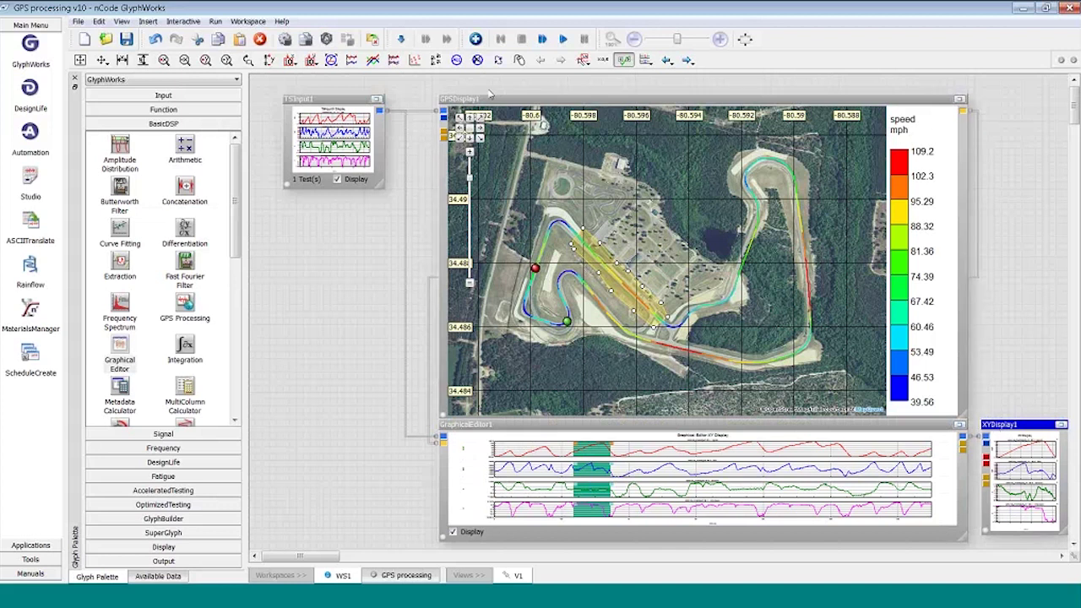
click(473, 89)
drag(466, 81, 1007, 505)
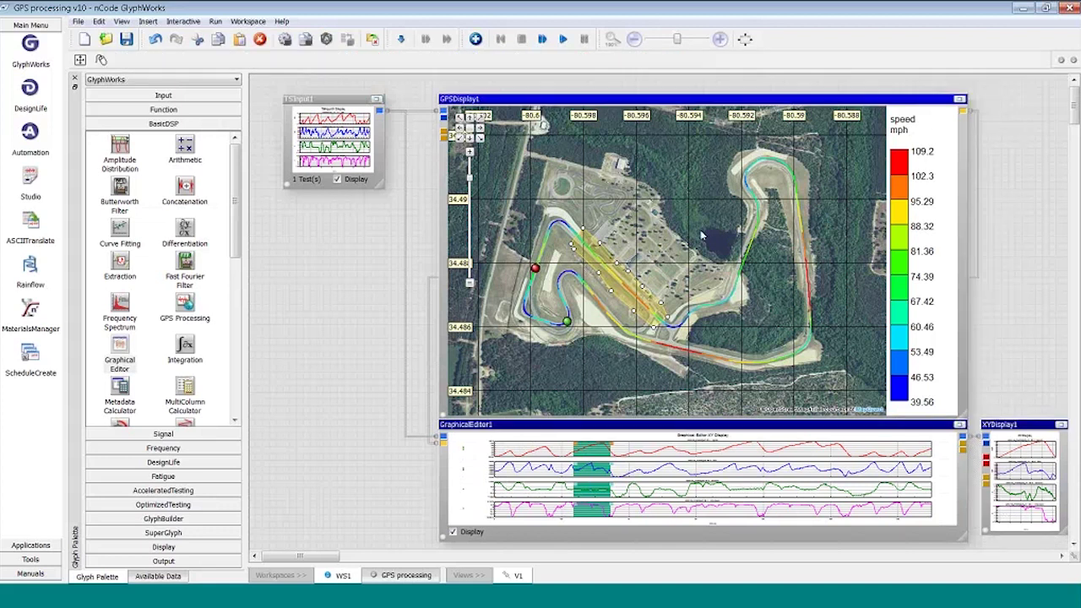
Step: Duplicate the three selected display glyphs and move the copies below the originals
right_click(588, 99)
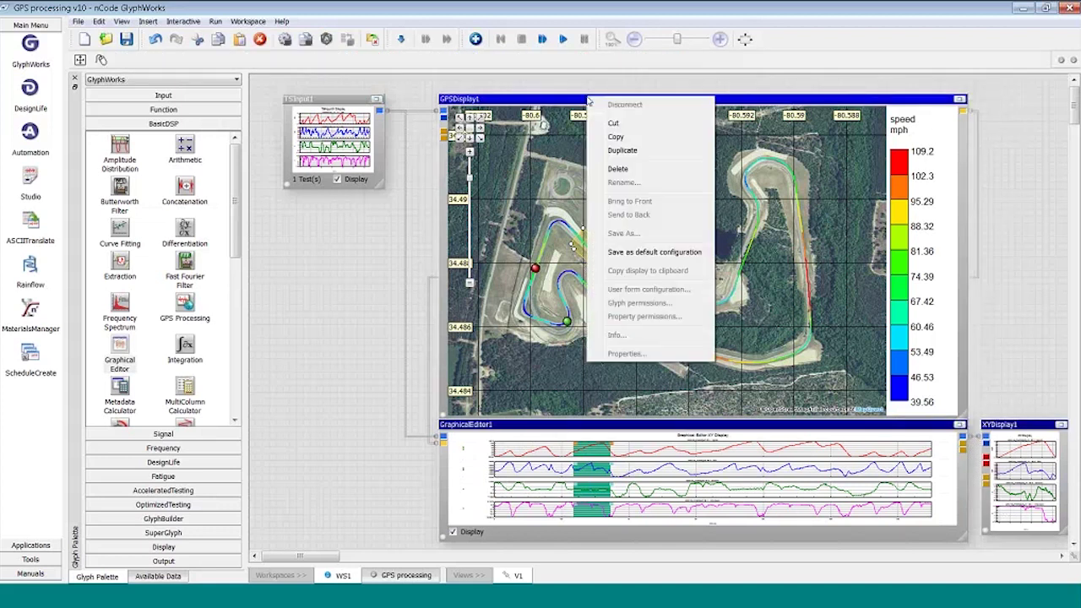
click(606, 151)
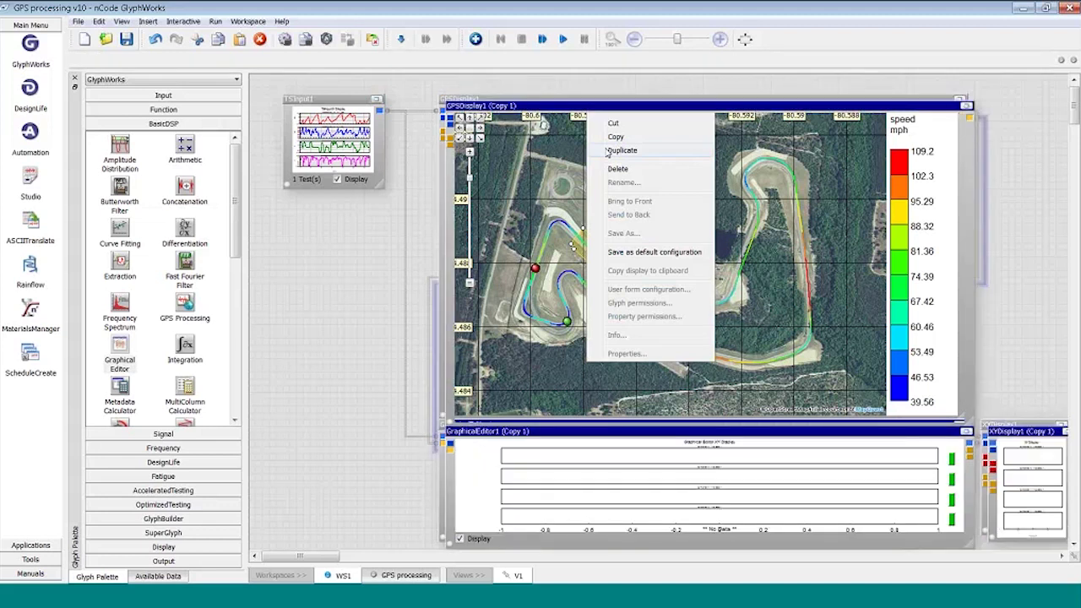
click(633, 39)
click(634, 39)
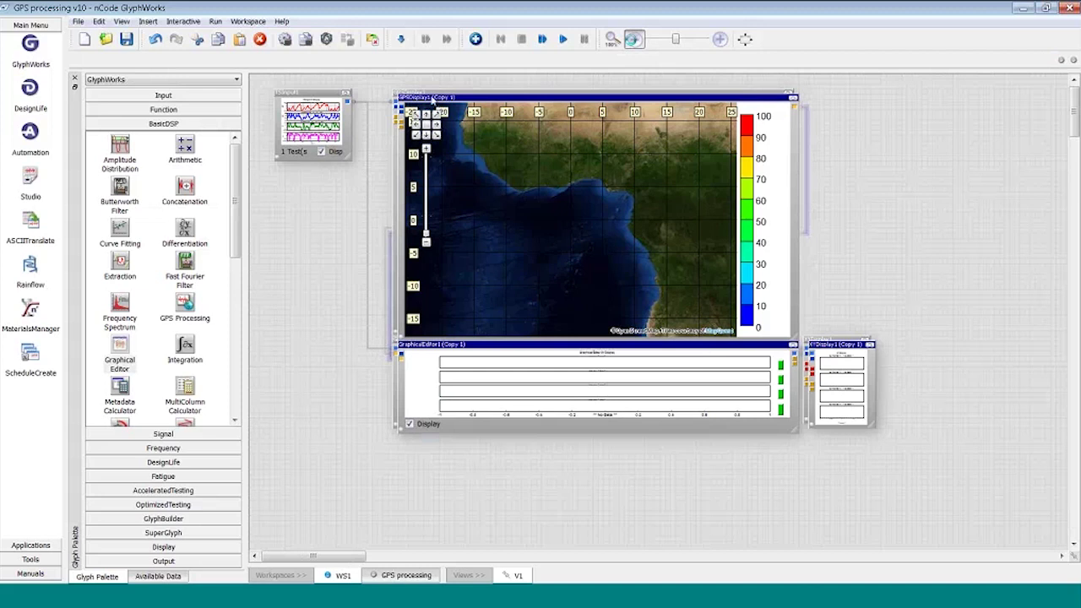
drag(435, 97, 428, 441)
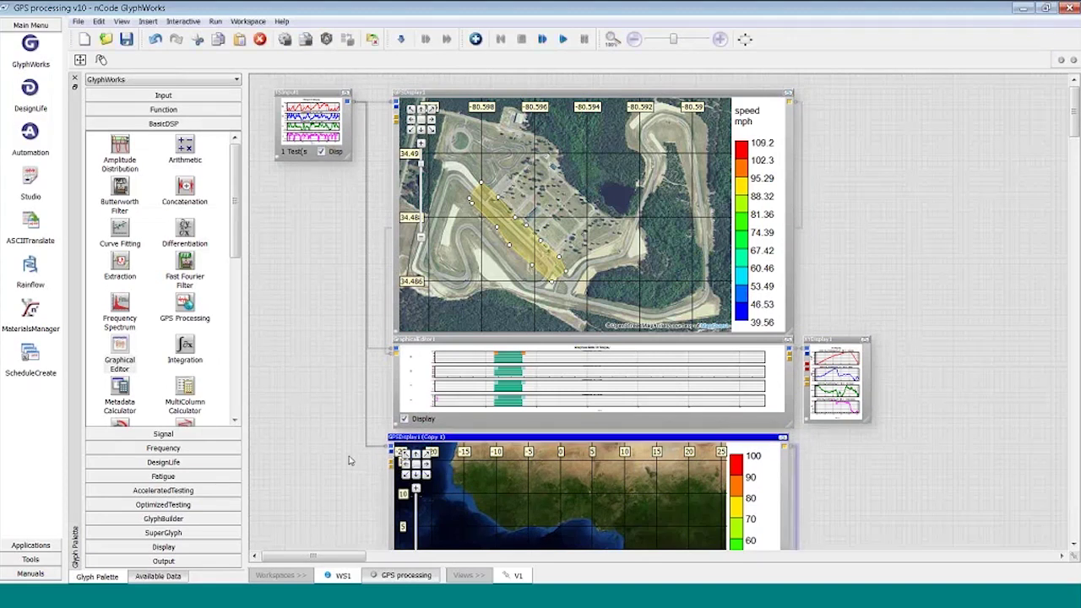
Step: Rerun the flow with F5 so the copied map shows the track
scroll(351, 460, down, 3)
scroll(338, 452, down, 4)
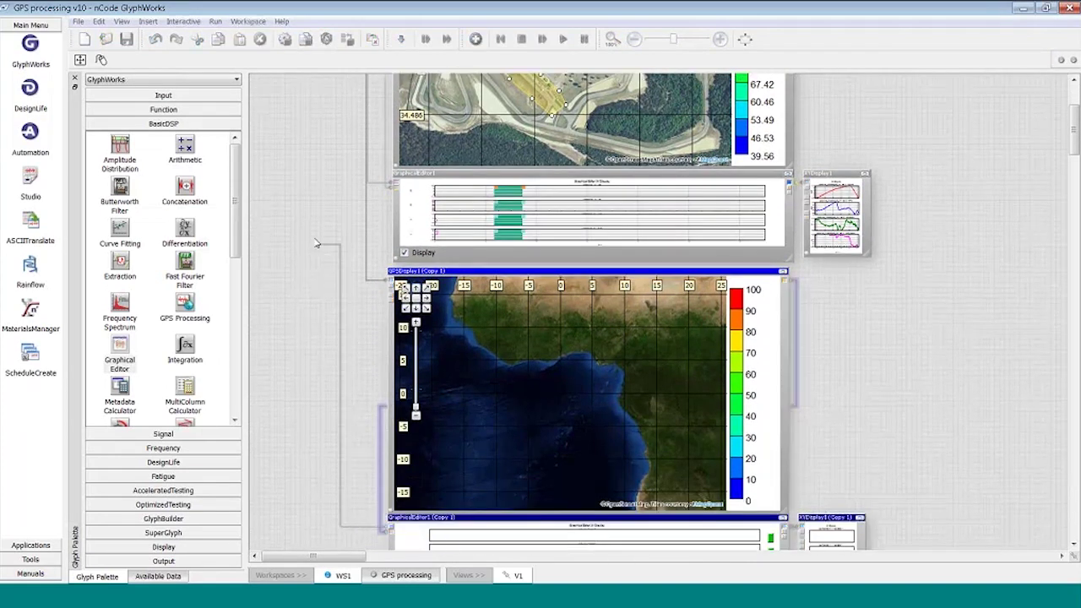
scroll(338, 169, up, 7)
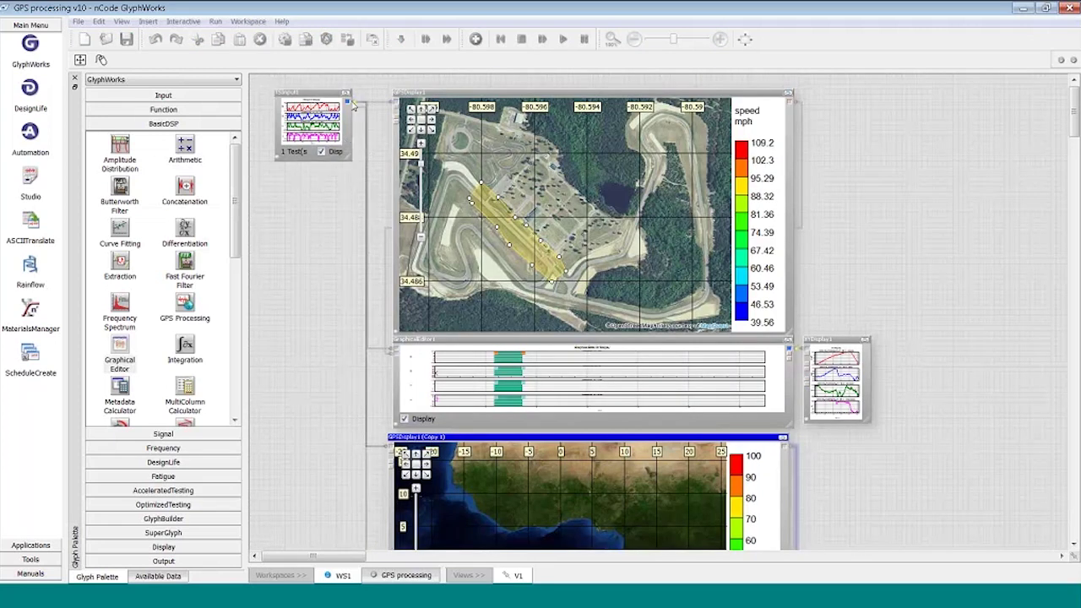
key(F5)
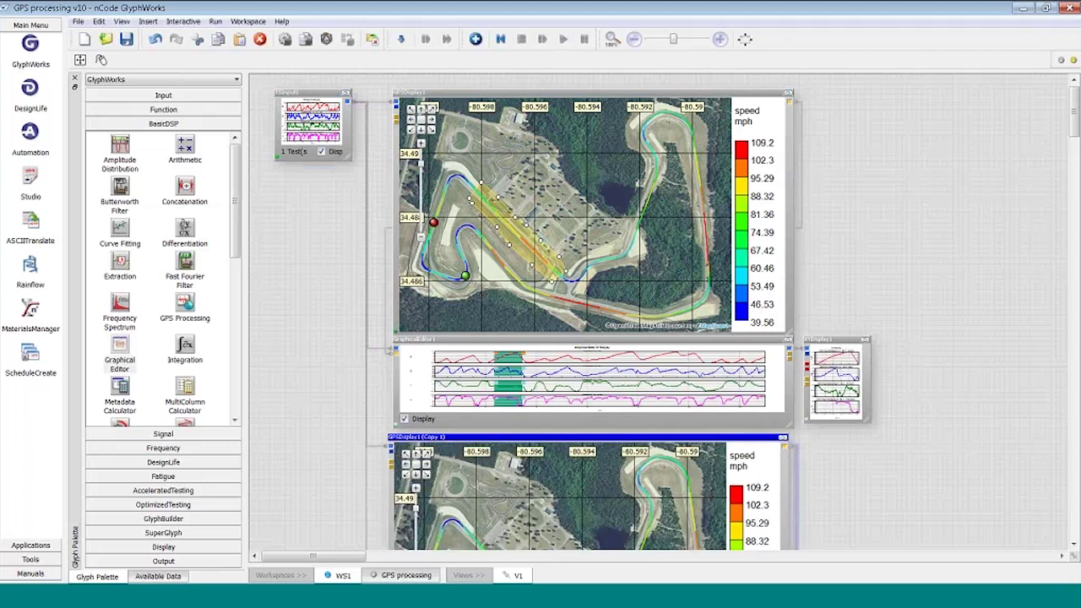
Step: Draw a selection polygon around a track stretch on the copied GPSDisplay1 map
scroll(1074, 128, down, 3)
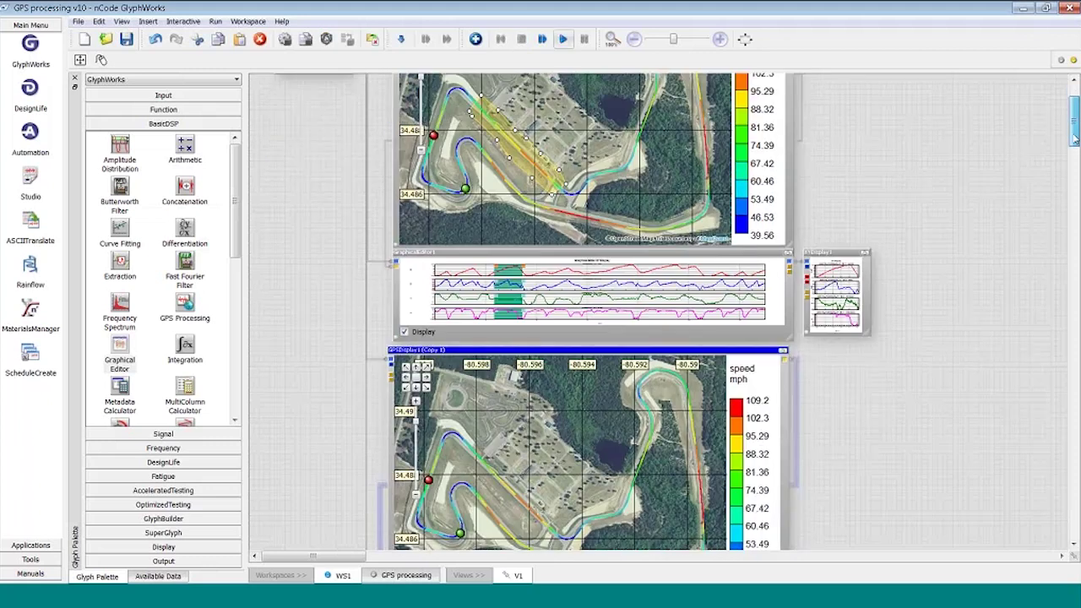
scroll(1074, 128, down, 1)
click(629, 473)
click(559, 496)
click(563, 479)
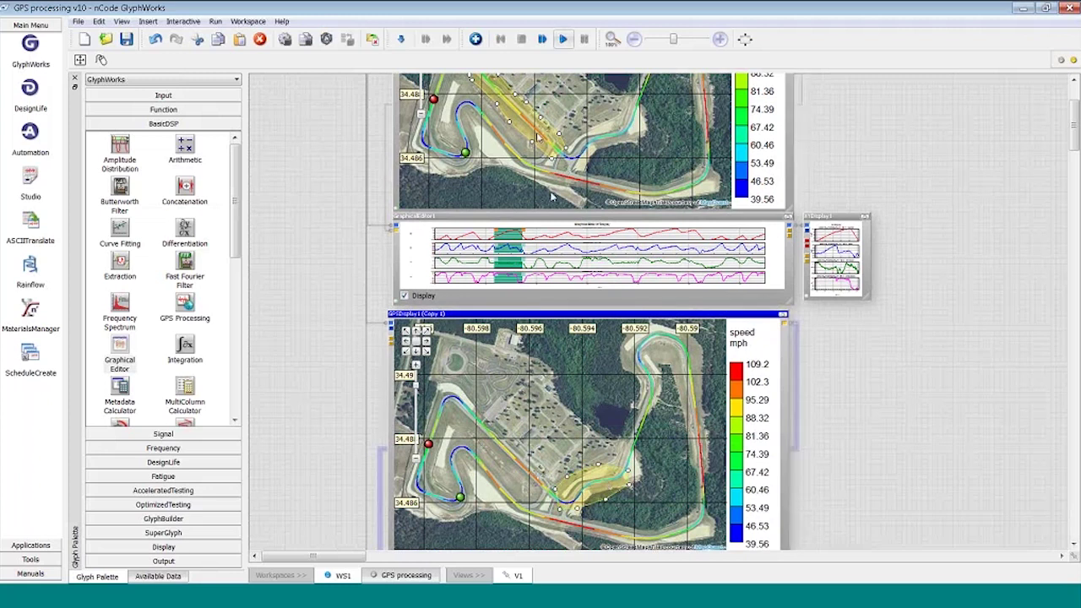
click(654, 393)
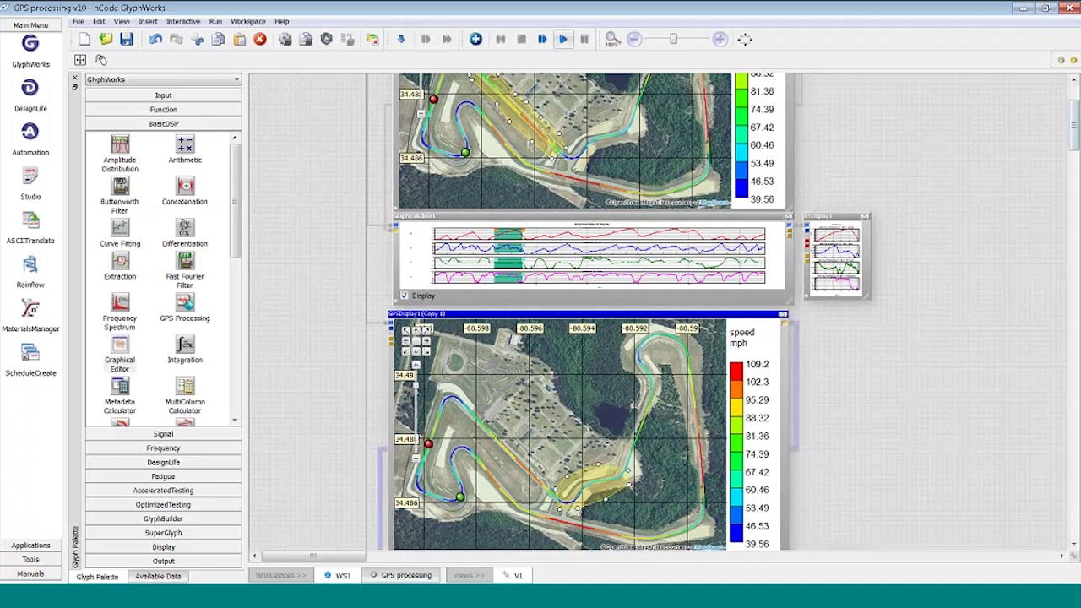
drag(1076, 111, 1076, 84)
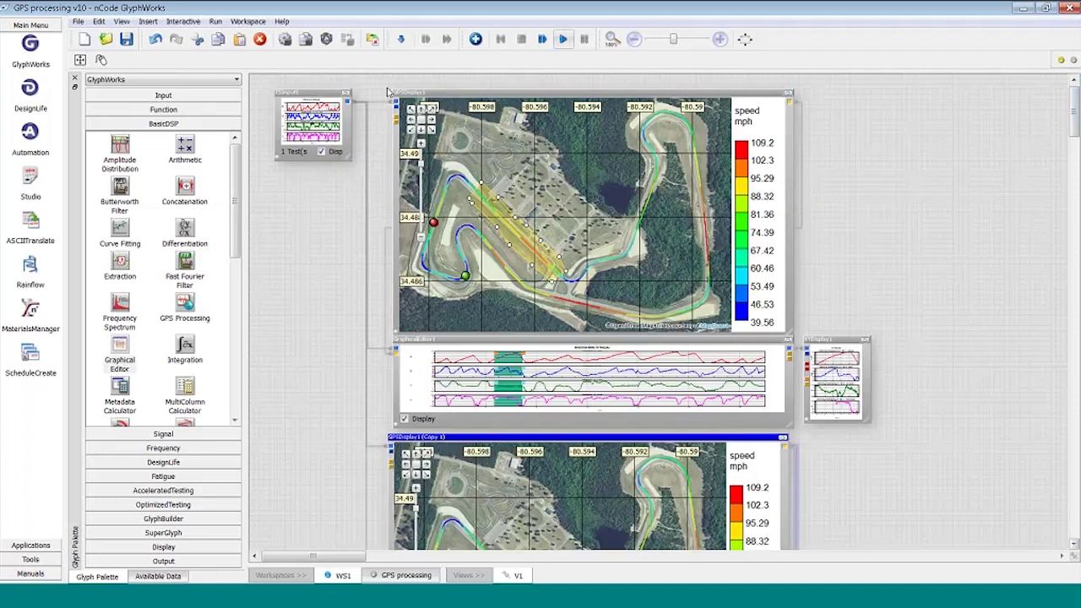
Step: Open the GPS processing v10 worksheet and select the GPSProcessing1 glyph
click(332, 99)
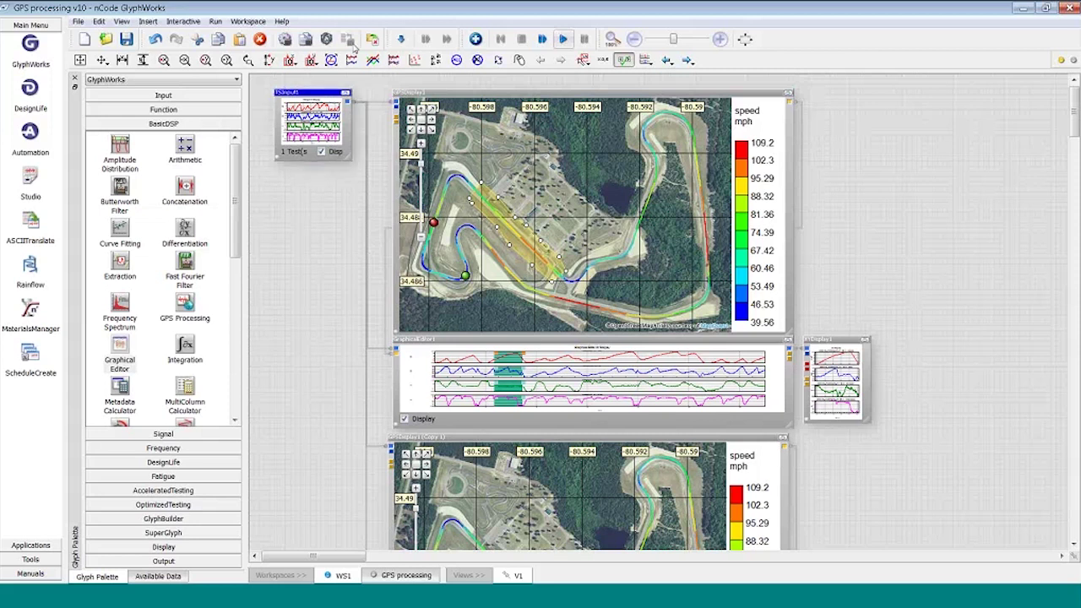
click(405, 576)
click(447, 325)
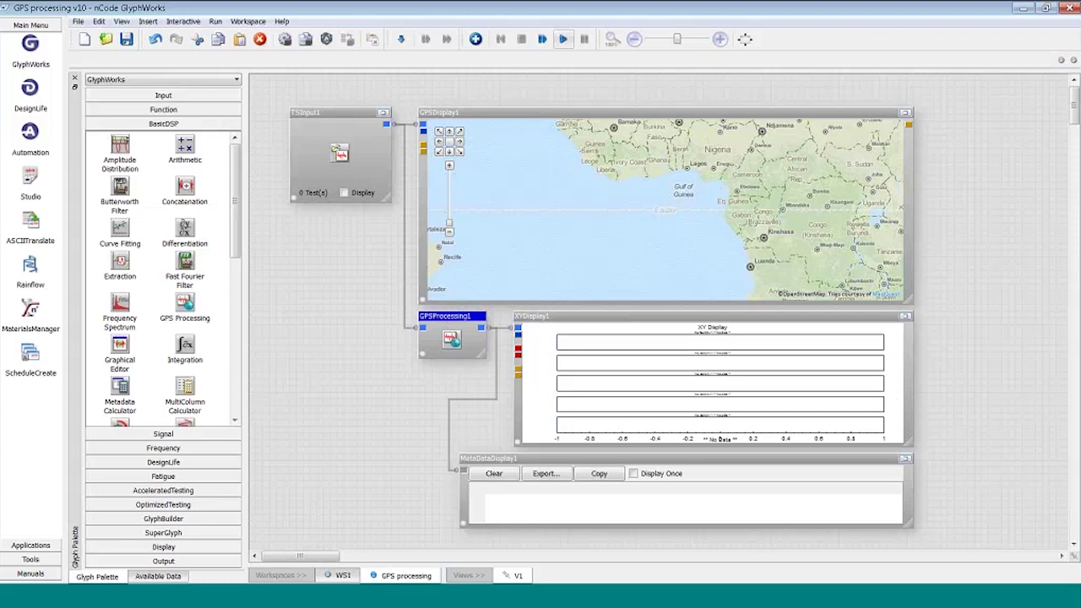
Step: Load 20121113T080311_data_raw.s3t from Available Data into TSInput1 and maximize its plots
click(158, 576)
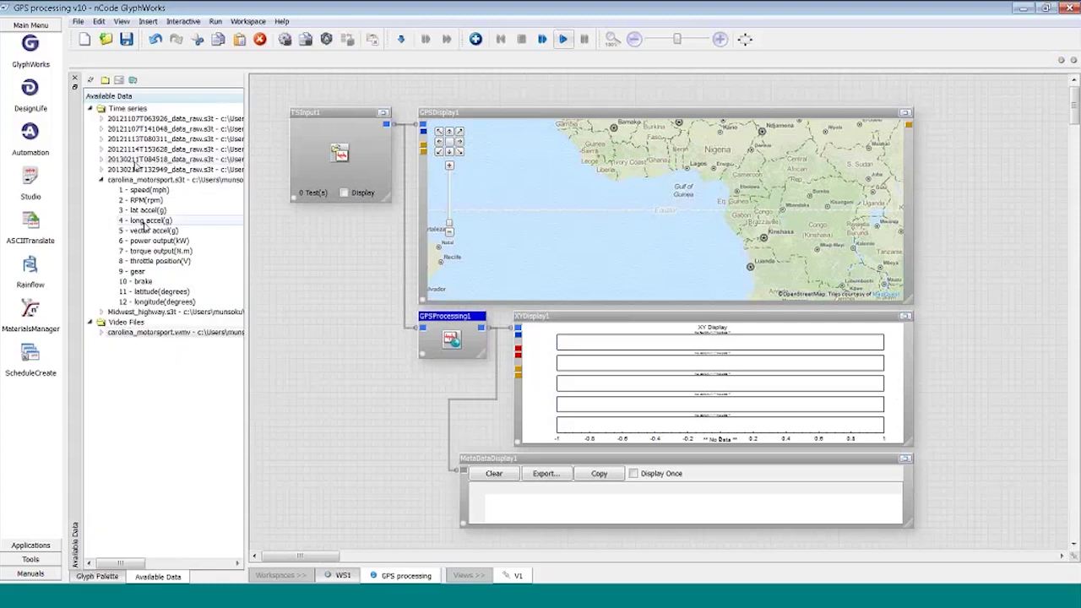
click(101, 140)
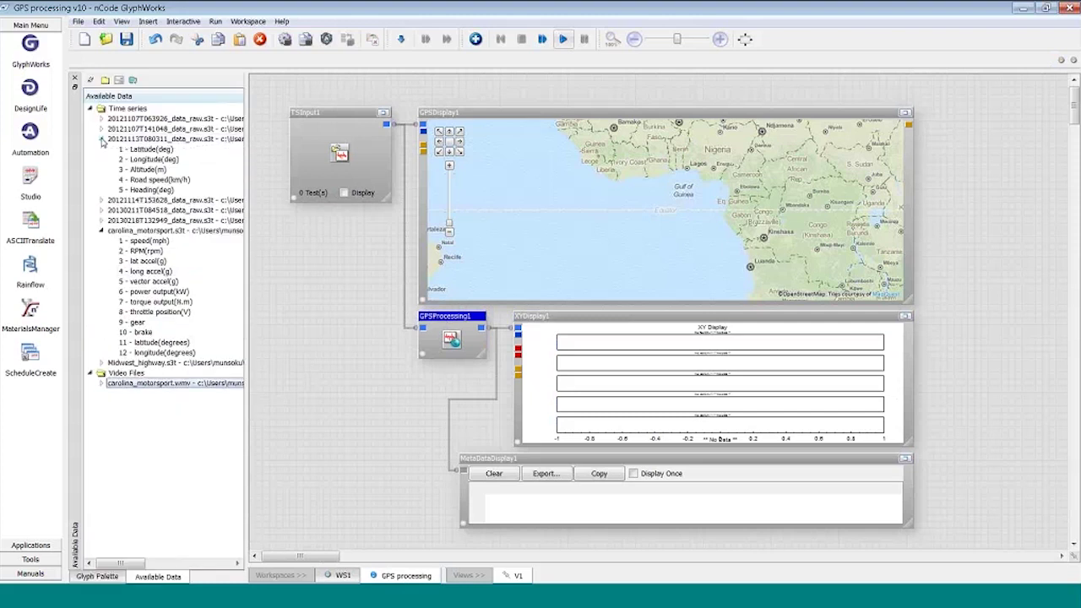
click(146, 139)
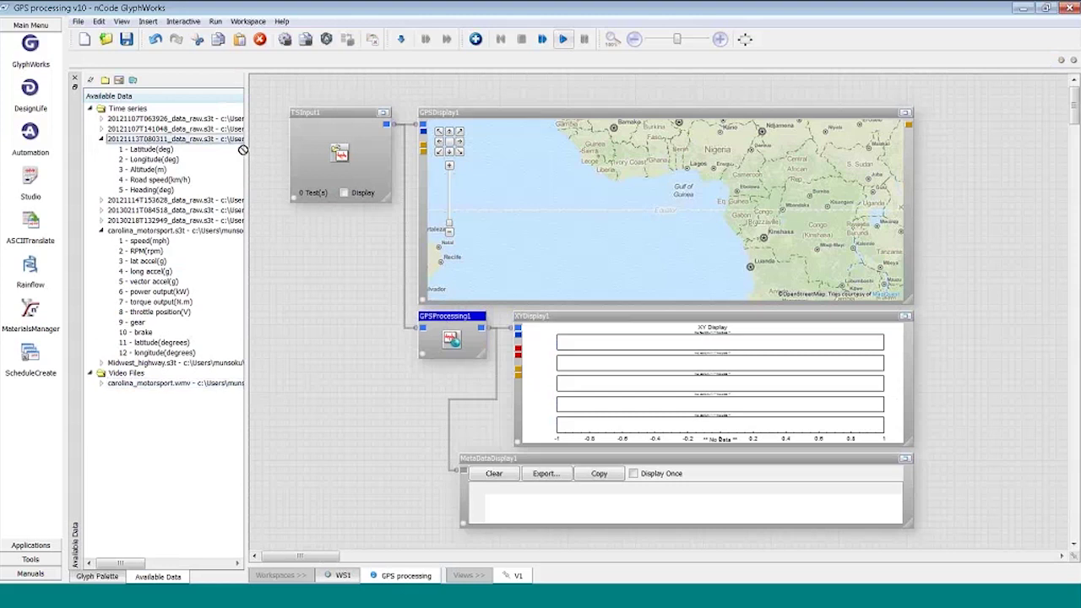
drag(146, 139, 333, 152)
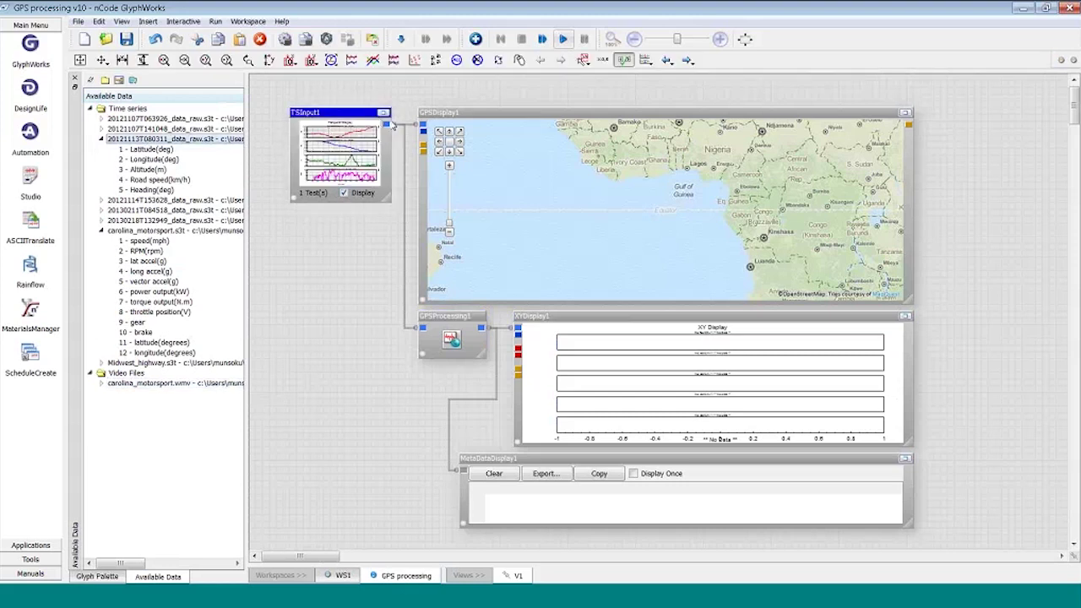
double_click(329, 131)
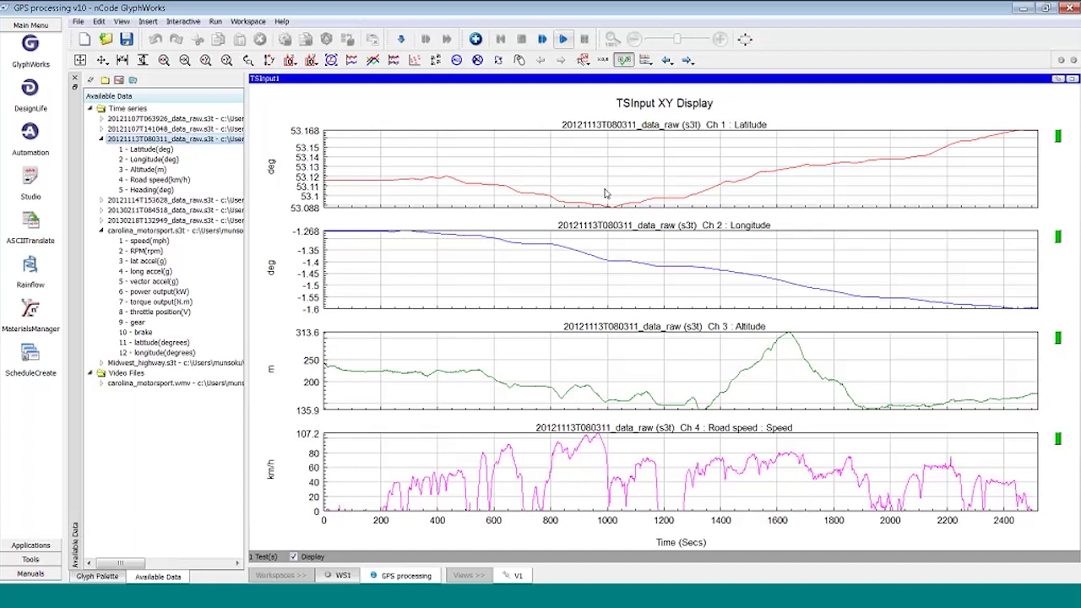
Step: Restore the TSInput1 display and run the flow to map the route and fill trip metadata
click(1073, 78)
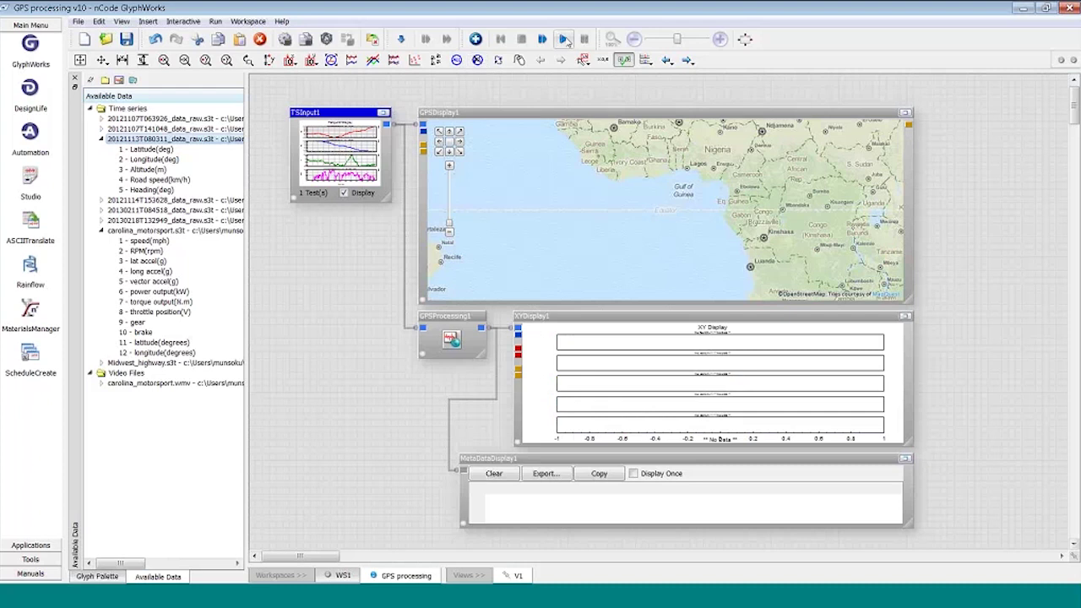
click(564, 39)
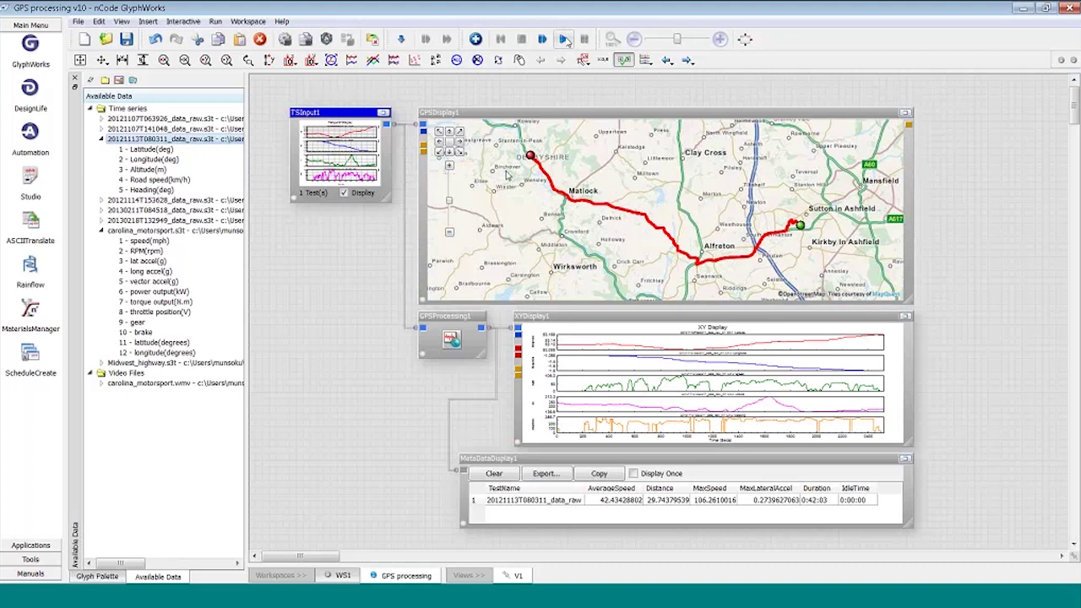
Step: Check the trip's Distance and AverageSpeed values, then maximize XYDisplay1 showing Latitude, Longitude, Speed, Altitude and Heading
click(461, 324)
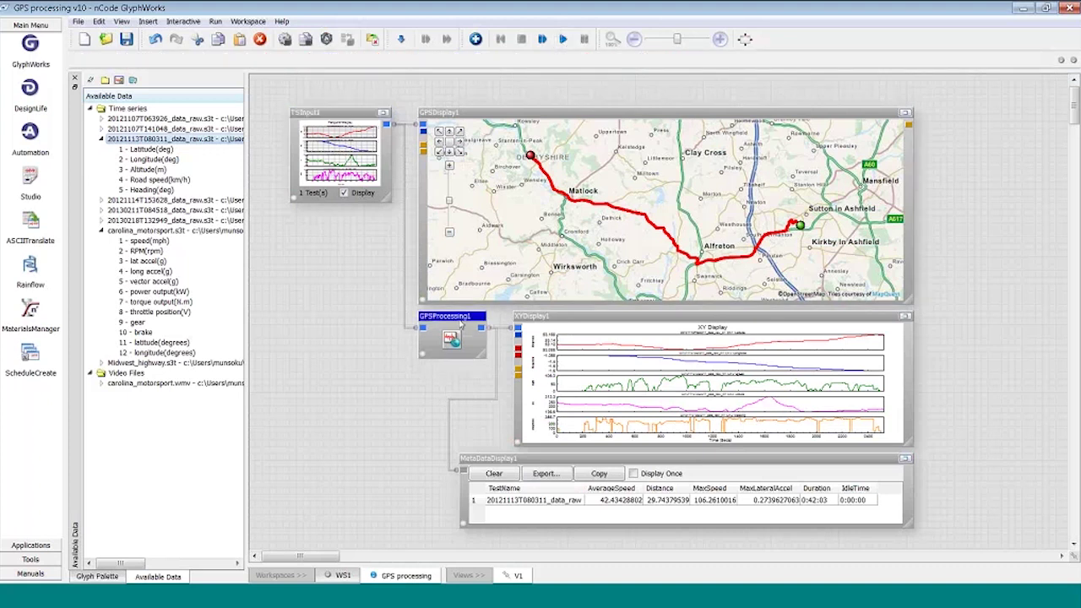
click(568, 462)
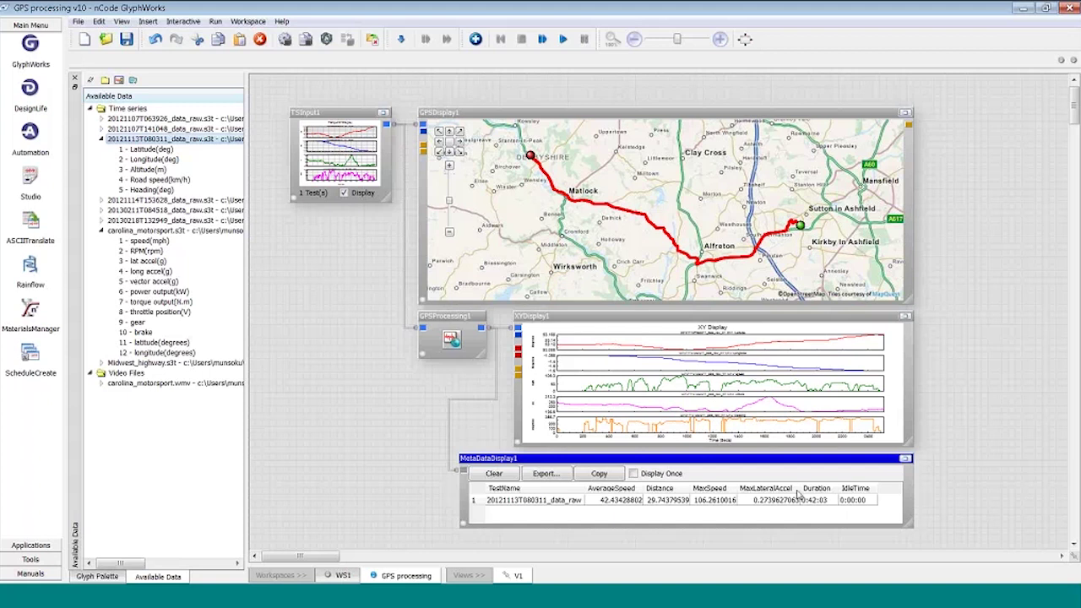
click(664, 501)
click(625, 503)
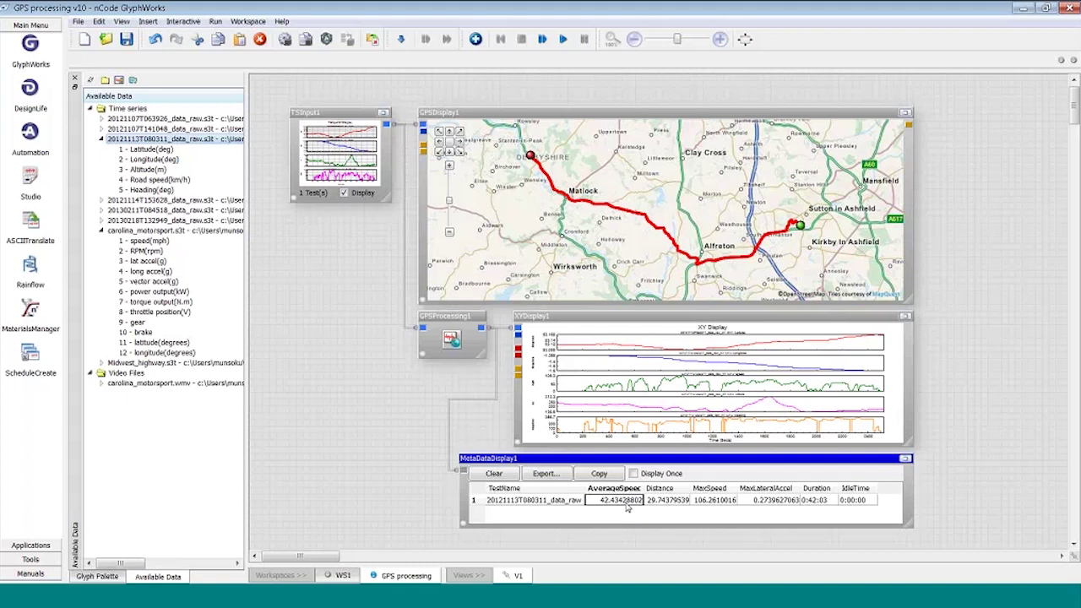
click(879, 322)
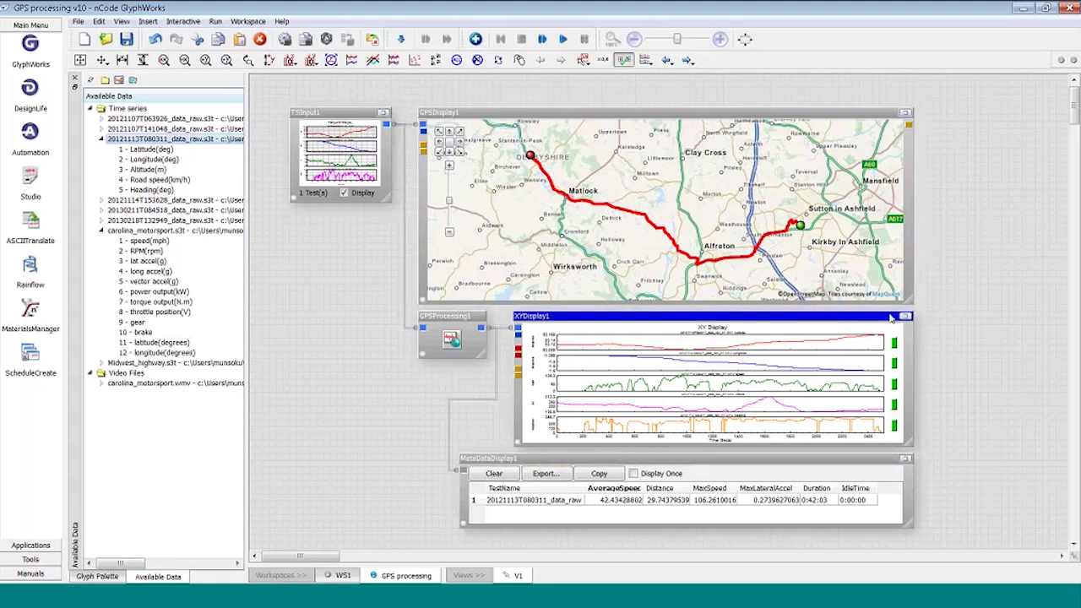
click(907, 317)
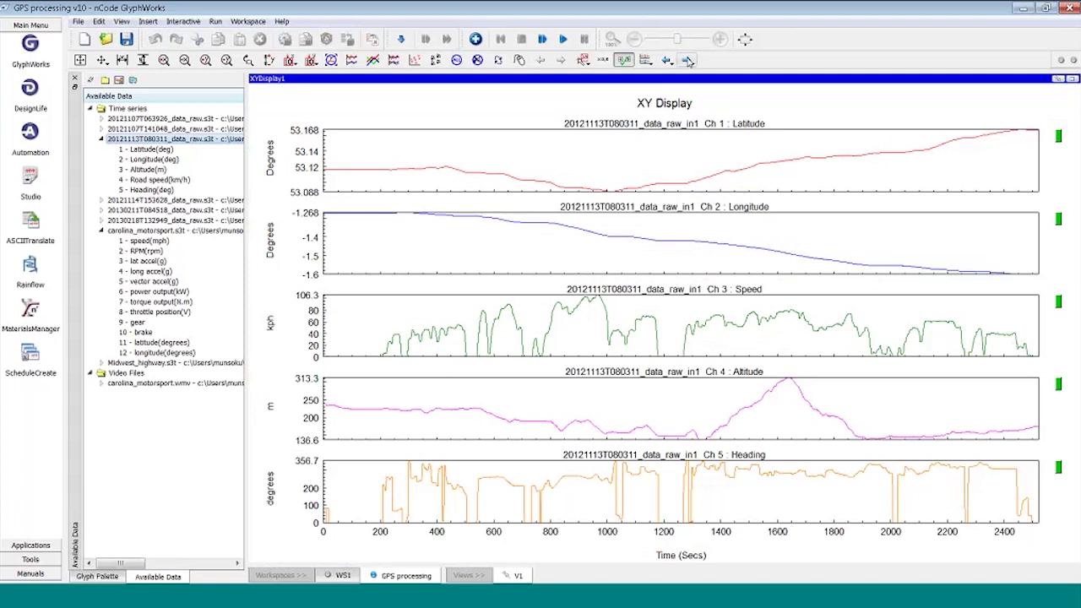
Step: Page XYDisplay1 to channels 6–10: Calculated Speed, Calculated Heading, Distance, Longitudinal and Lateral Acceleration
click(689, 61)
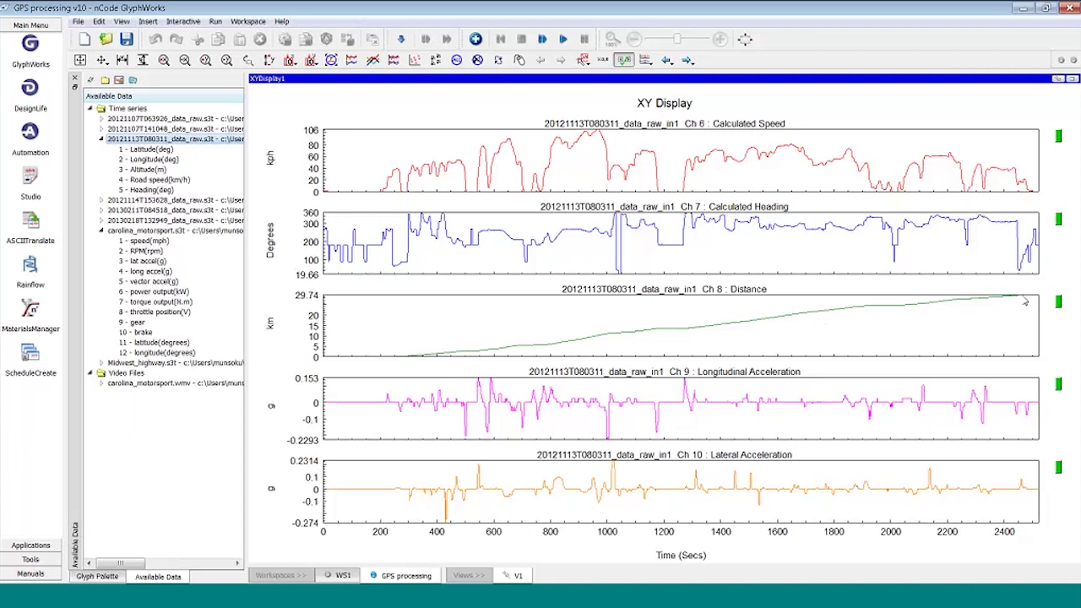
mouse_move(1022, 299)
Step: Page XYDisplay1 on through channels 11–15 and 16–20, toward Braking Power, Tractive Effort and Air Resistance
key(Page_Down)
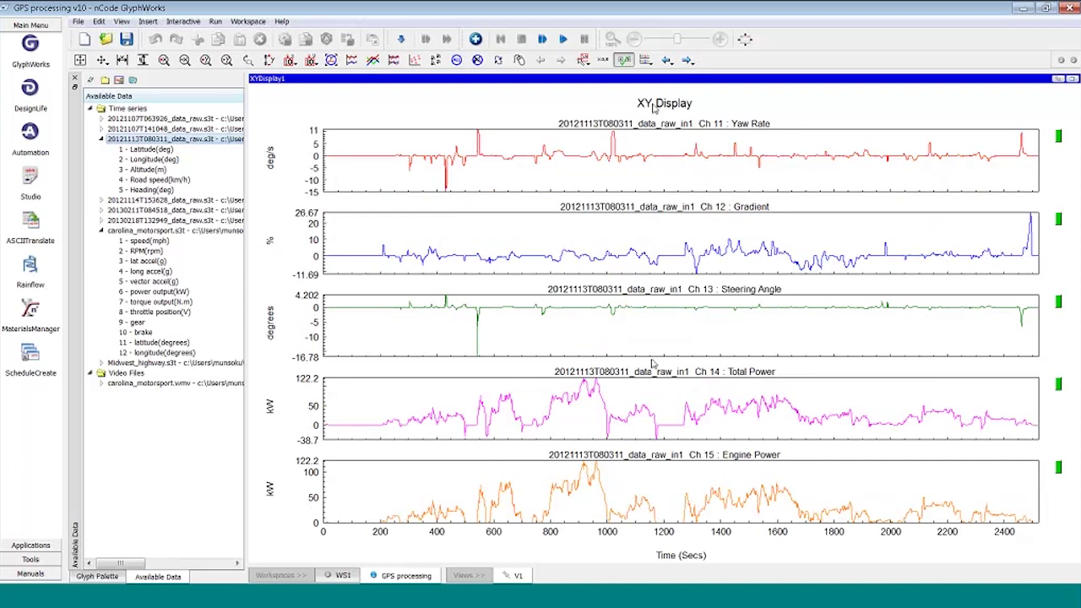
scroll(653, 363, down, 1)
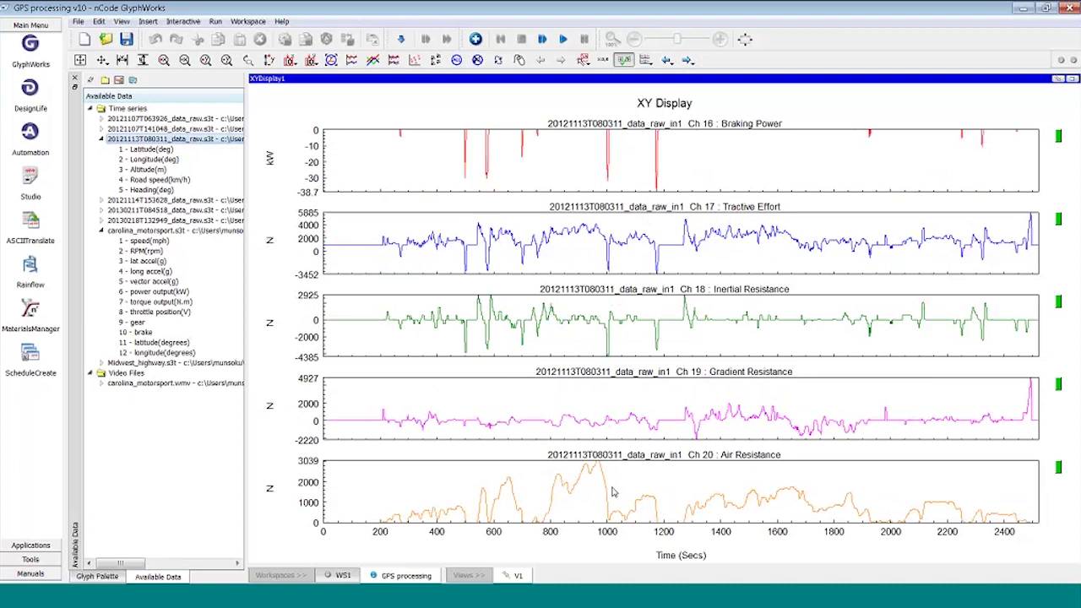
Step: Restore XYDisplay1, then open GPSProcessing1 properties enlarged to list every derived channel, on the Advanced tab
click(1073, 79)
click(438, 319)
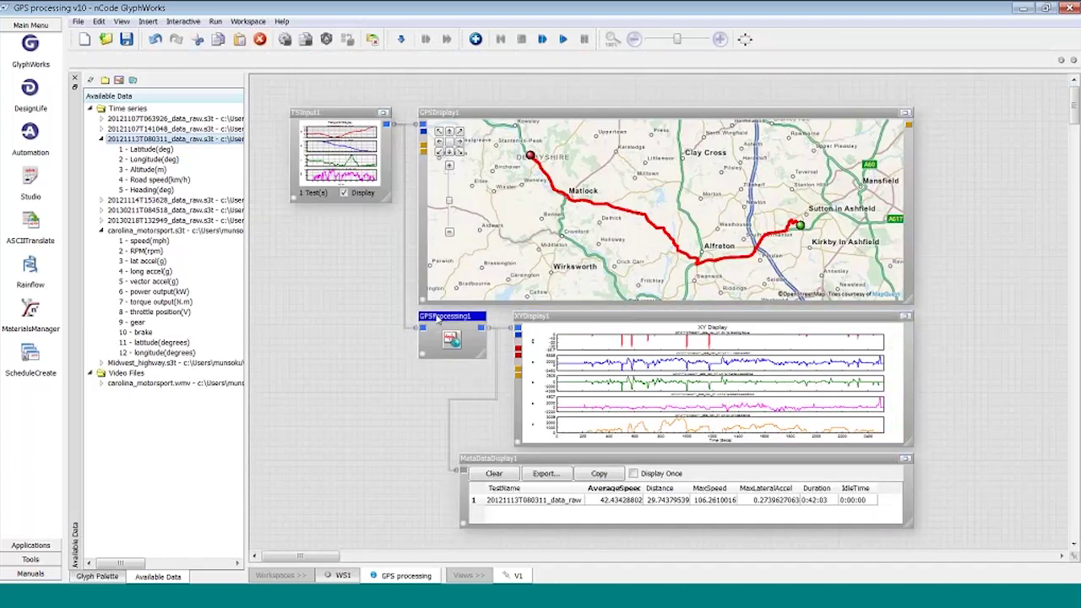
right_click(438, 319)
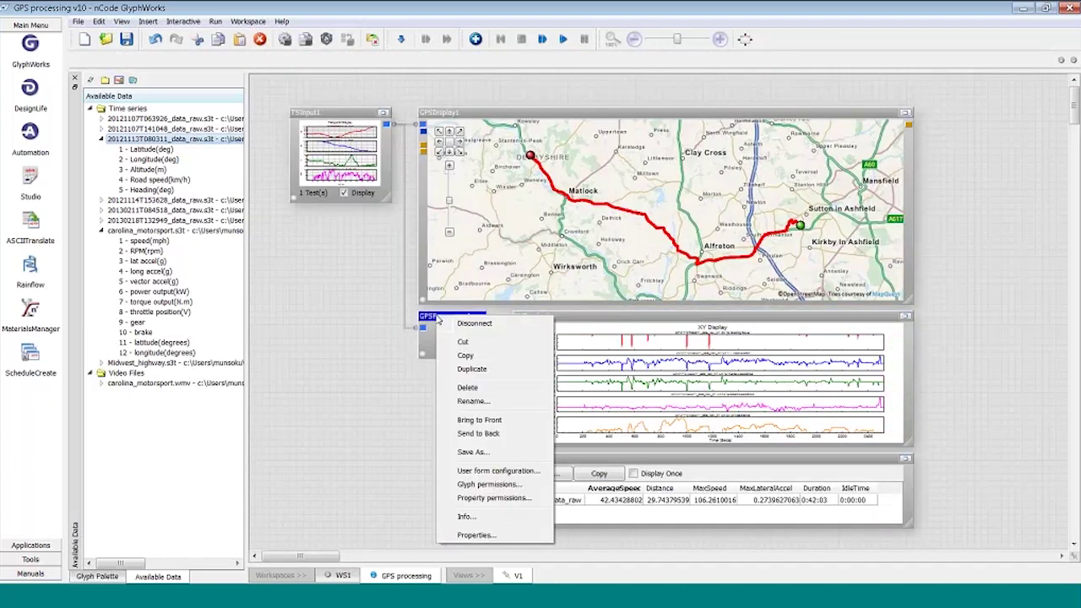
click(477, 535)
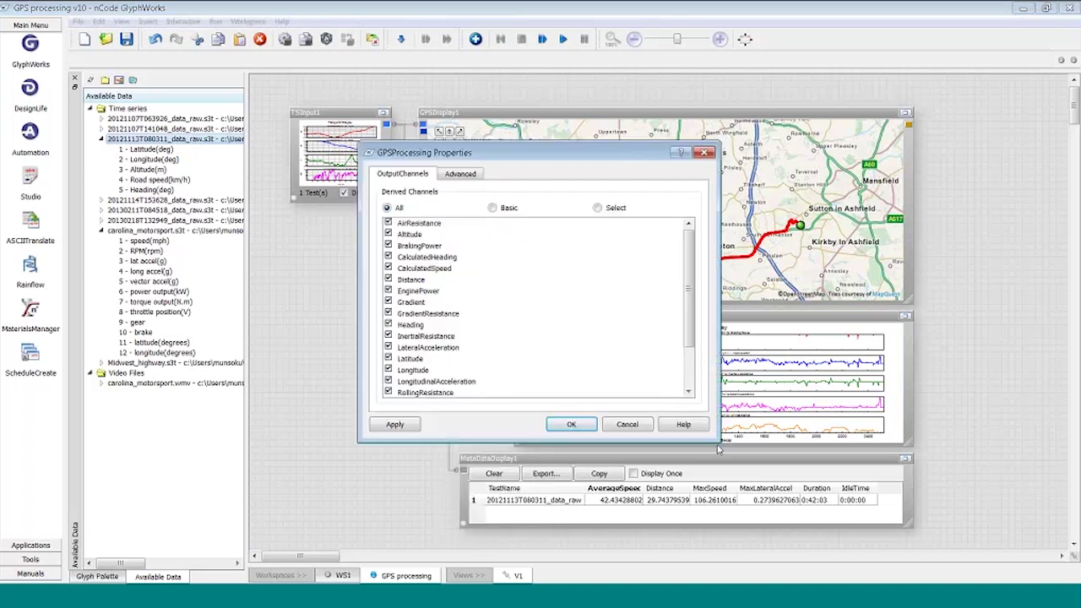
drag(717, 440, 719, 510)
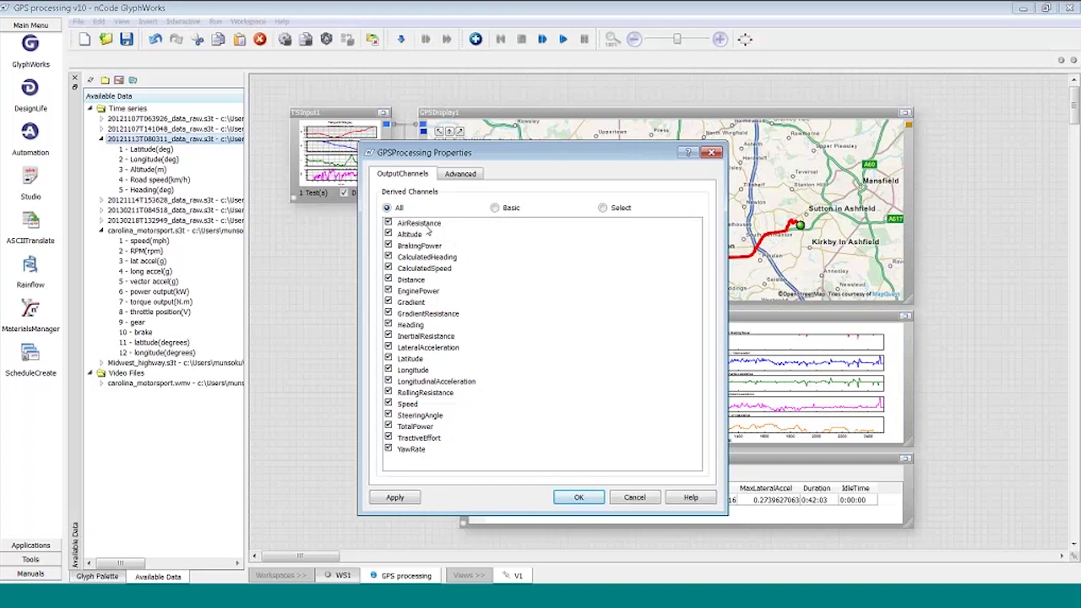
click(460, 174)
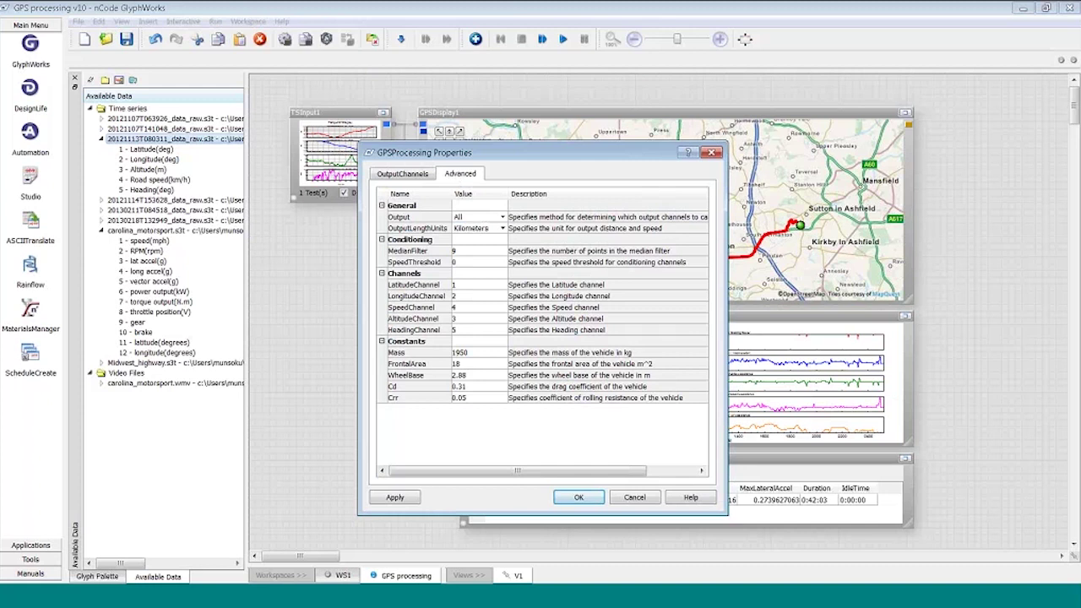
click(464, 285)
click(478, 308)
click(486, 319)
click(485, 353)
Step: Cancel the GPSProcessing settings, load the six data_raw trips into TSInput1, run the workflow, and resize XYDisplay1
click(635, 498)
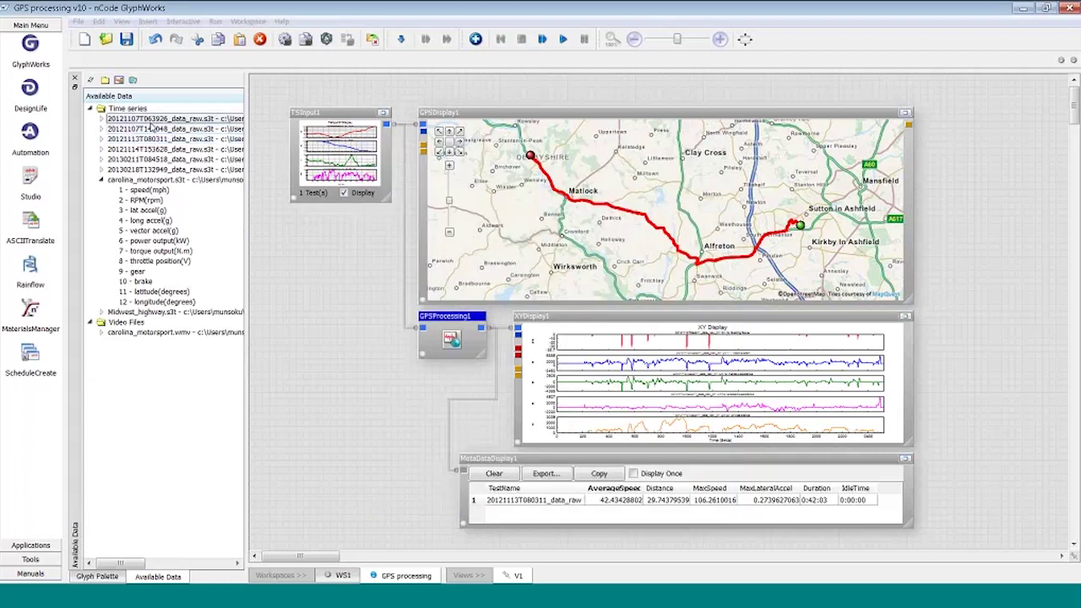
shift+click(163, 169)
drag(167, 150, 319, 153)
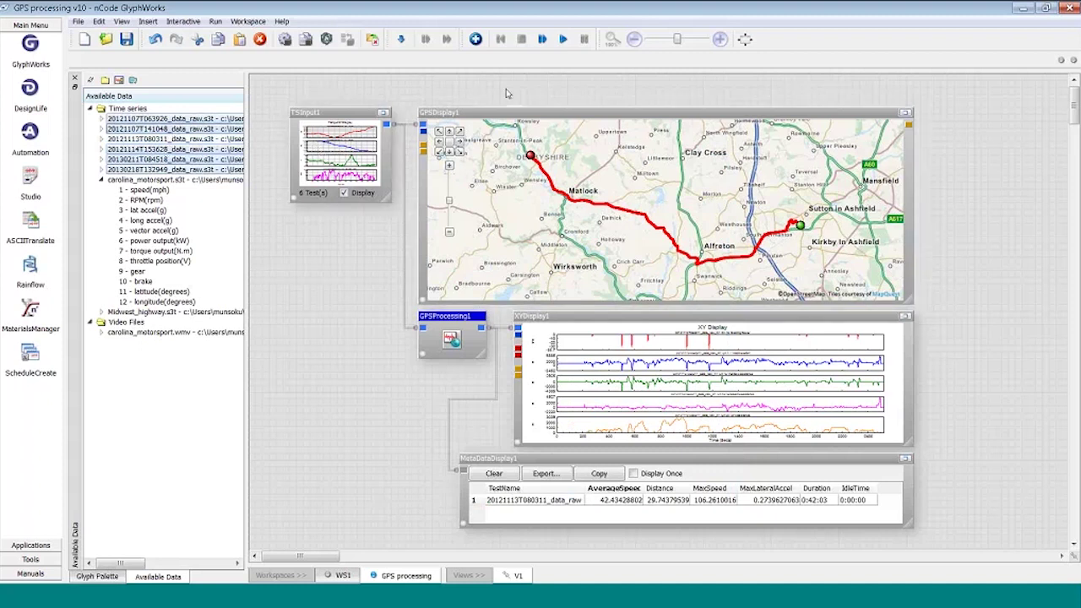
click(564, 40)
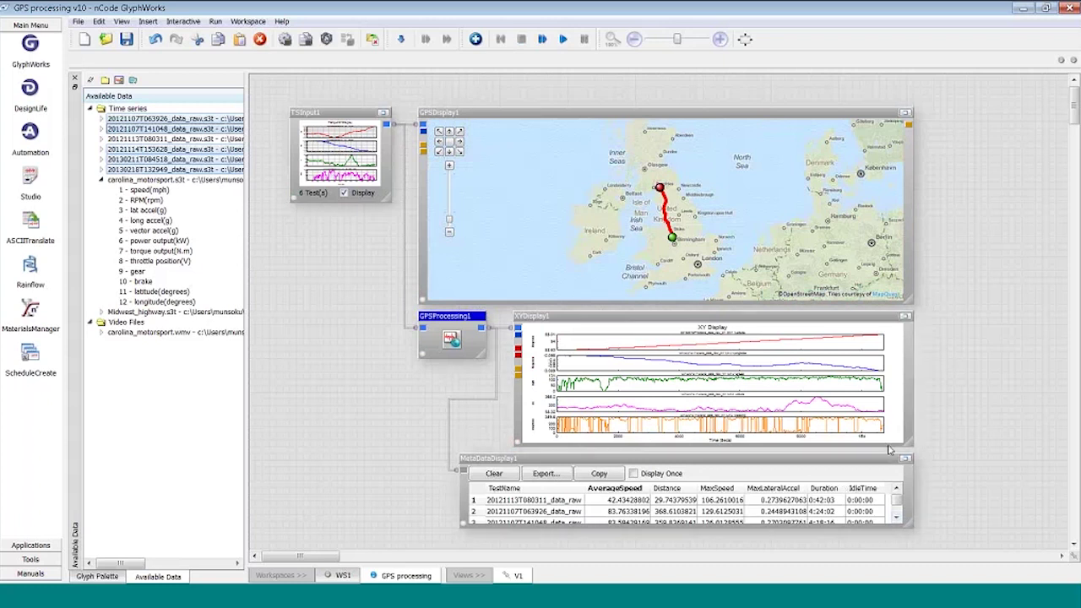
drag(912, 448, 843, 443)
Step: Move and enlarge MetaDataDisplay1 to show MaxLateralAccel and IdleTime, with IdleTime 0:00:00 for all six trips
drag(879, 501, 912, 542)
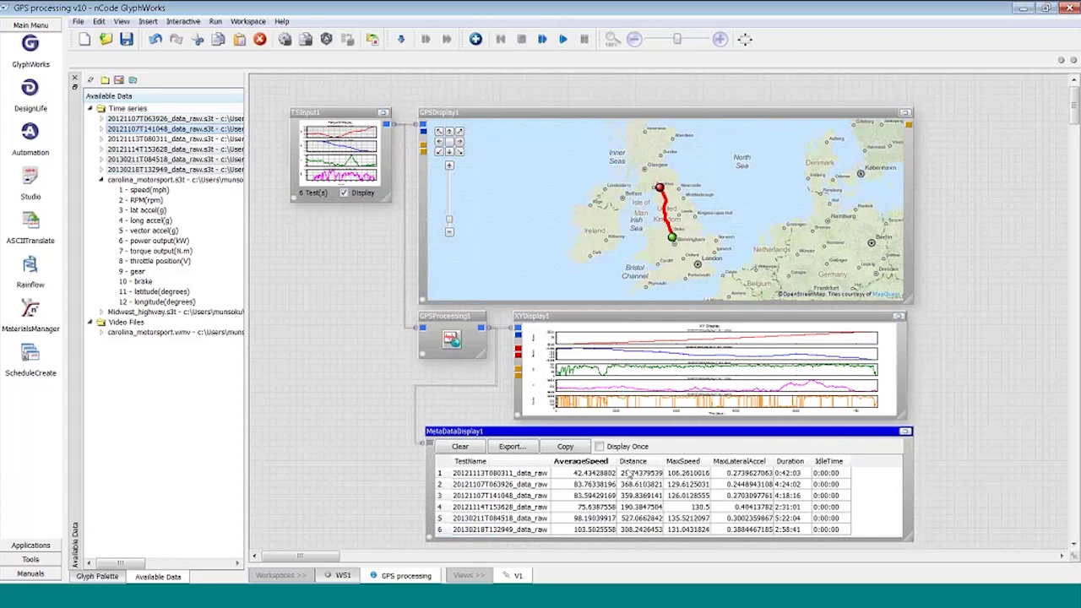
click(816, 475)
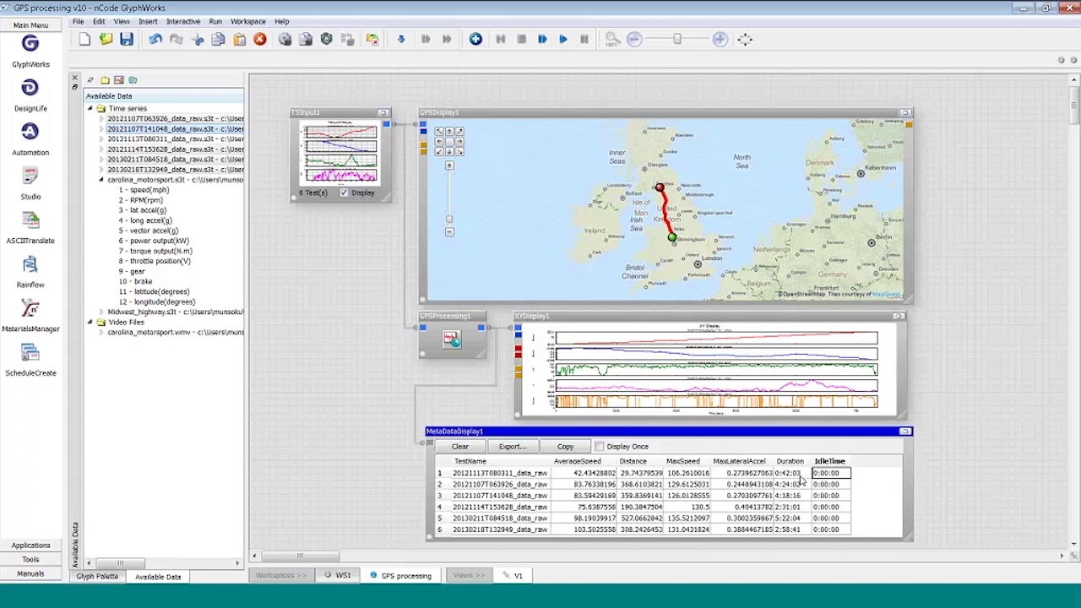
Step: Reopen GPSProcessing1's Advanced properties and check MedianFilter is 9 and SpeedThreshold is 0
right_click(455, 324)
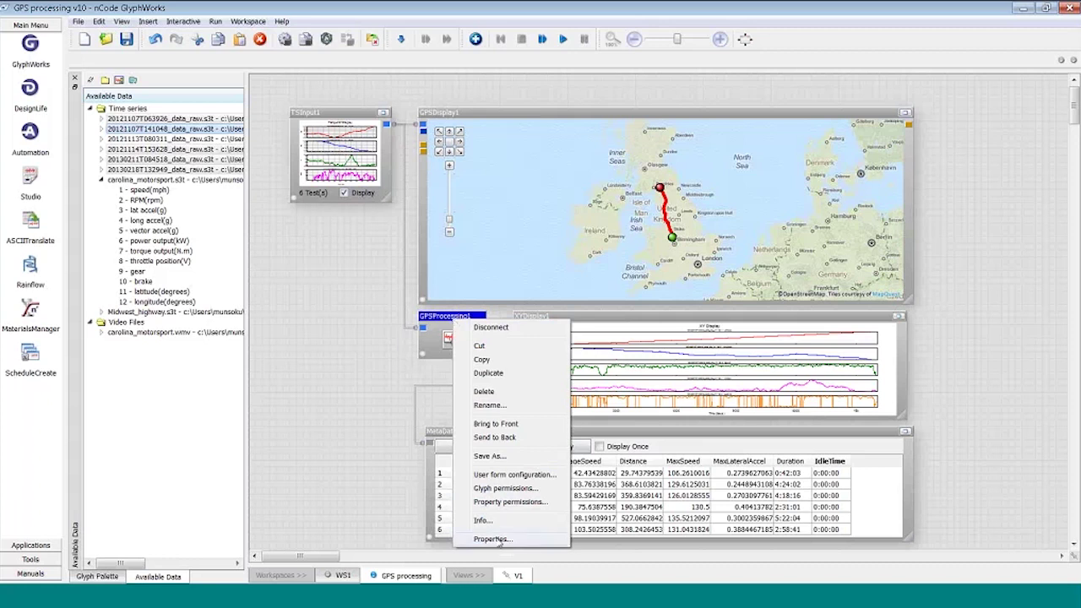
click(492, 539)
click(460, 174)
click(469, 251)
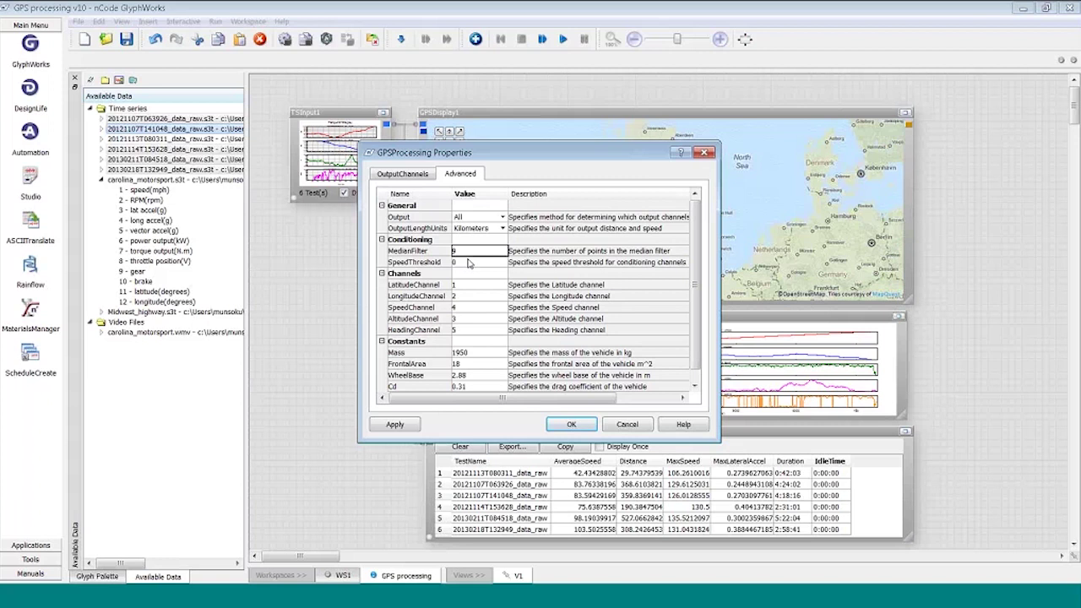
click(470, 263)
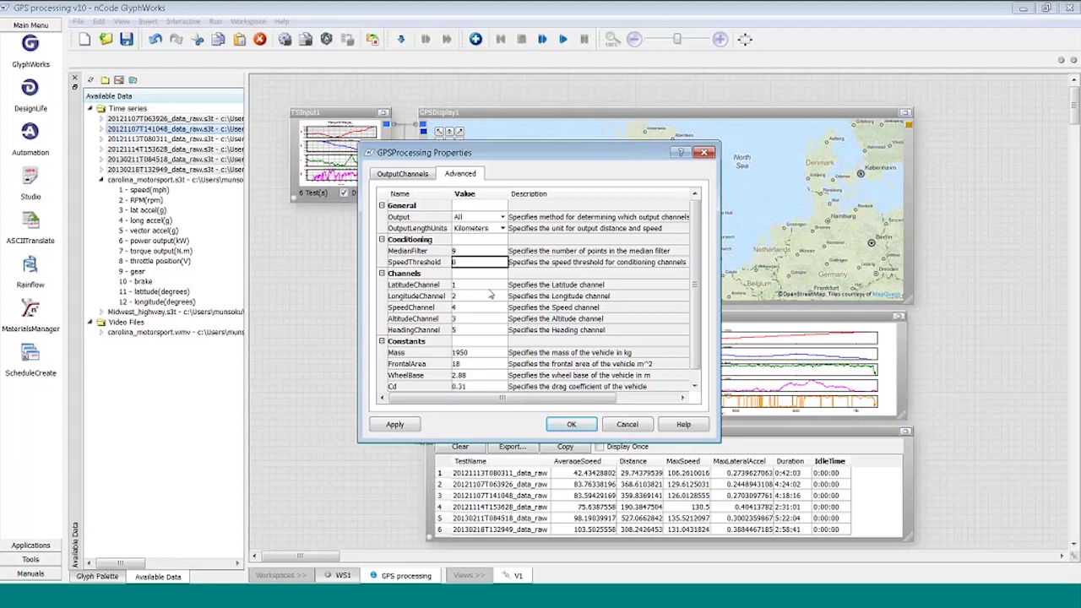
key(Up)
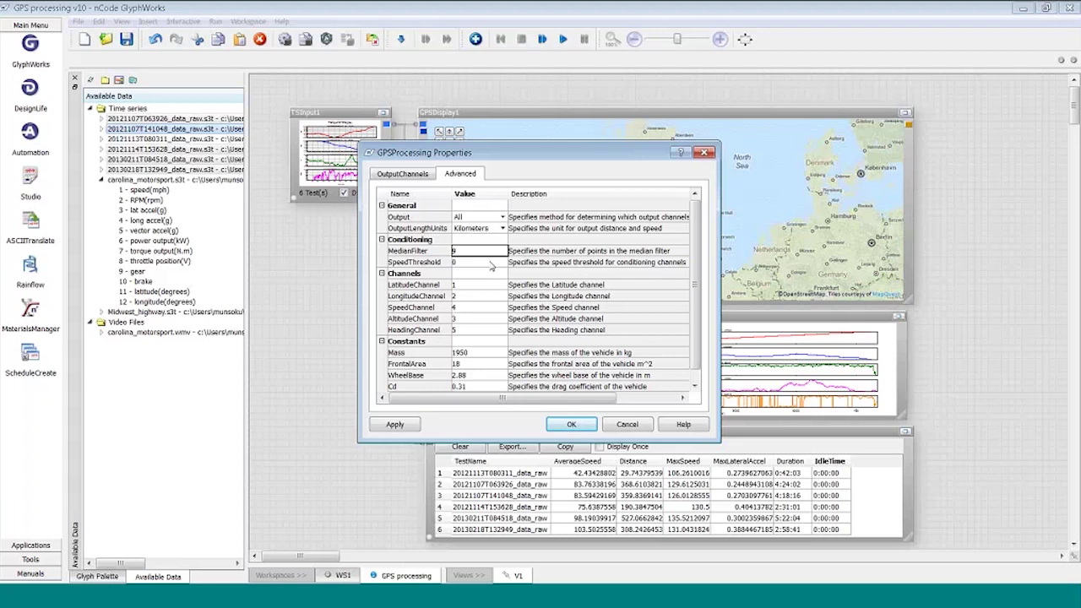
Step: Cancel the GPSProcessing properties and open the Glyph Reference Guide PDF from the Manuals list
click(642, 428)
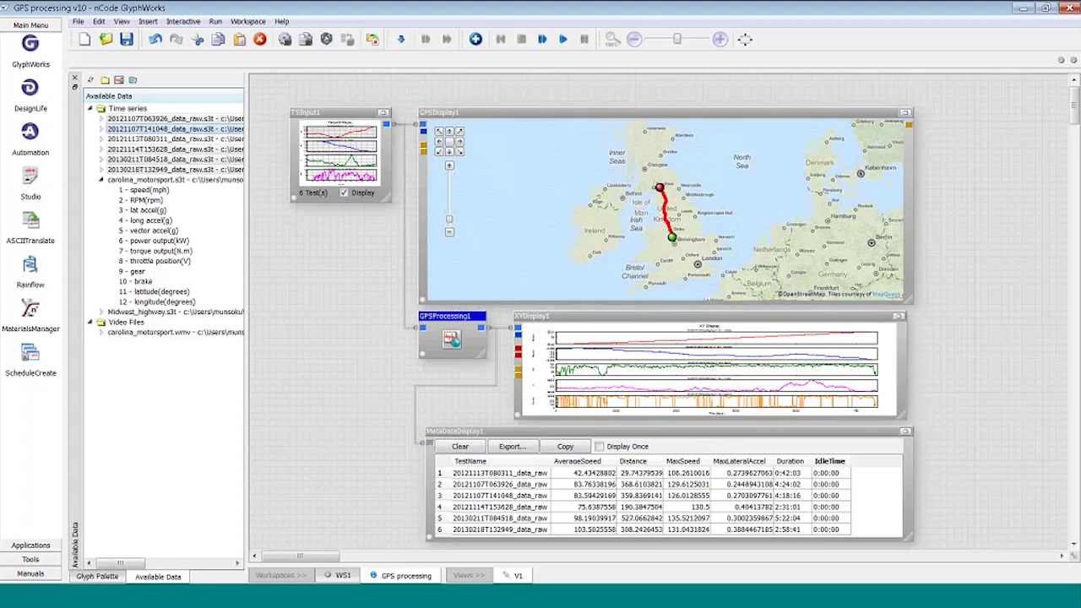
click(51, 574)
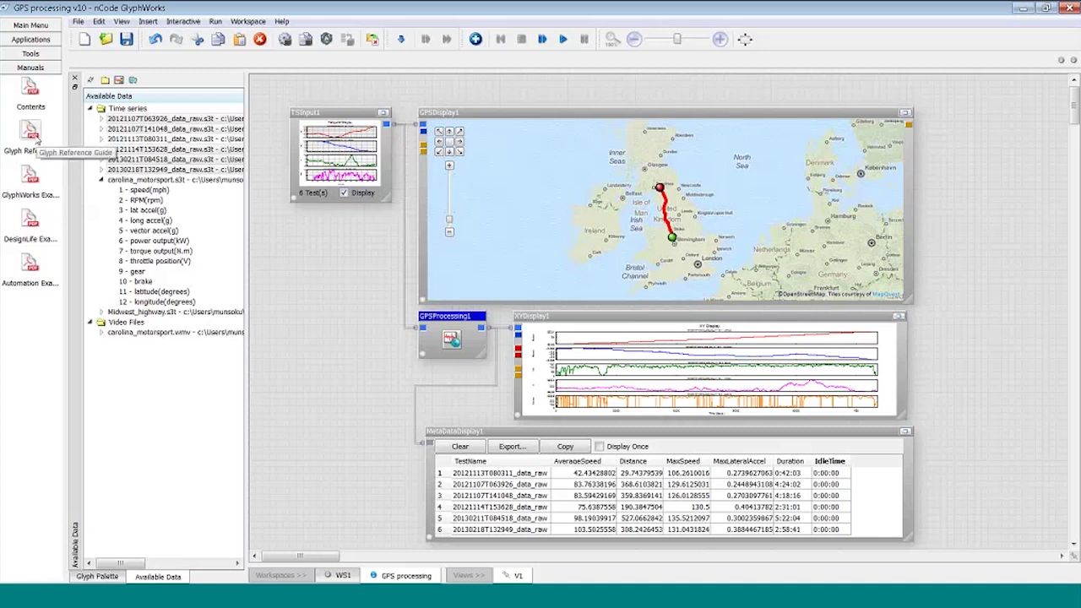
click(36, 139)
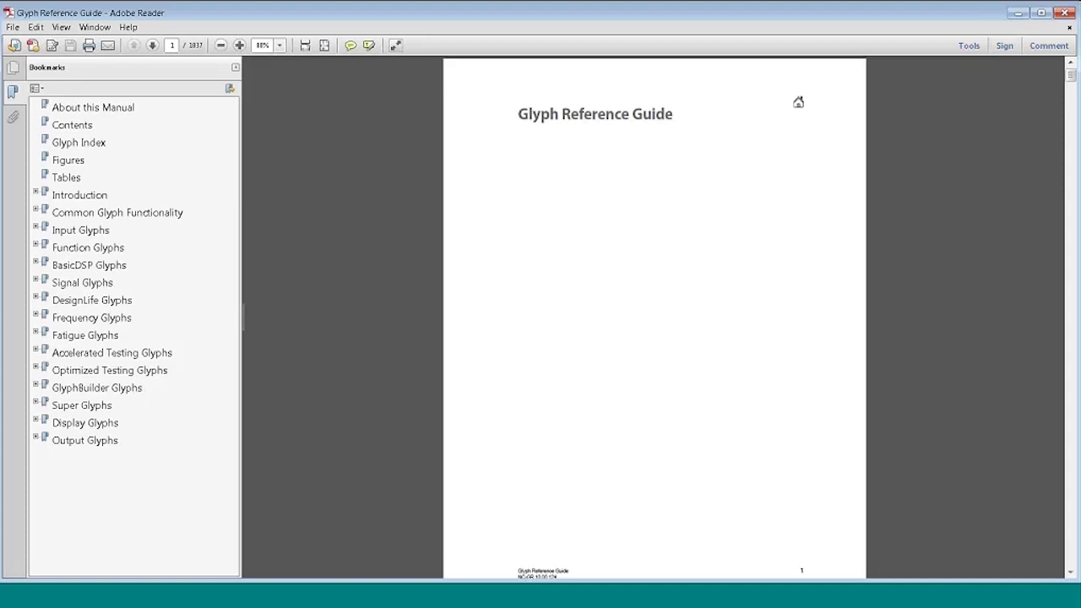
Step: Jump to chapter 39 GPS Processing, read down to the Speed Threshold Filter on page 300, then return to GlyphWorks
click(35, 263)
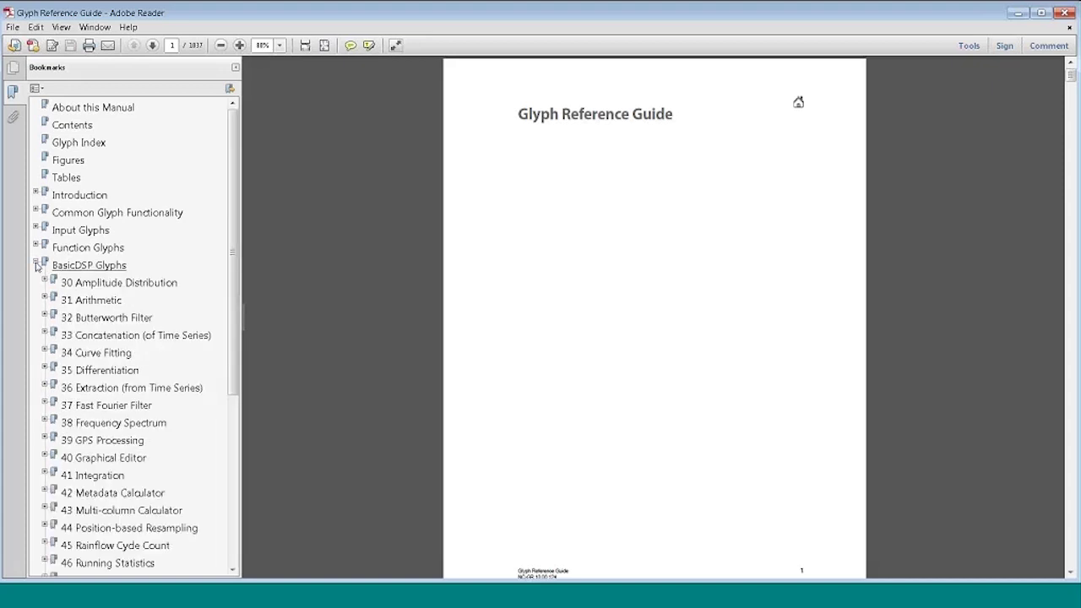
click(110, 440)
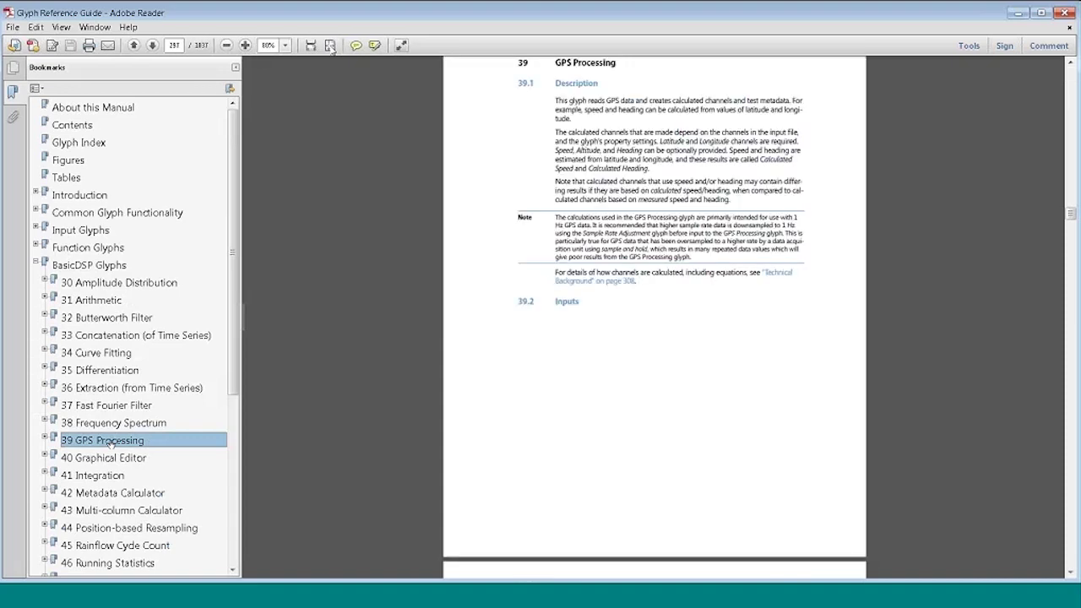
click(486, 172)
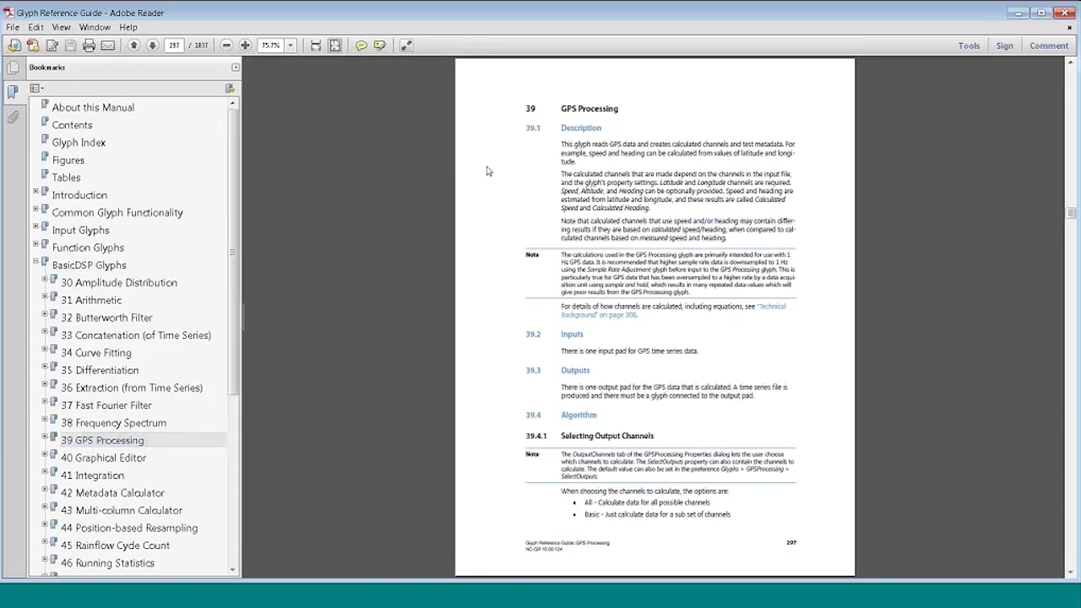
scroll(487, 171, down, 2)
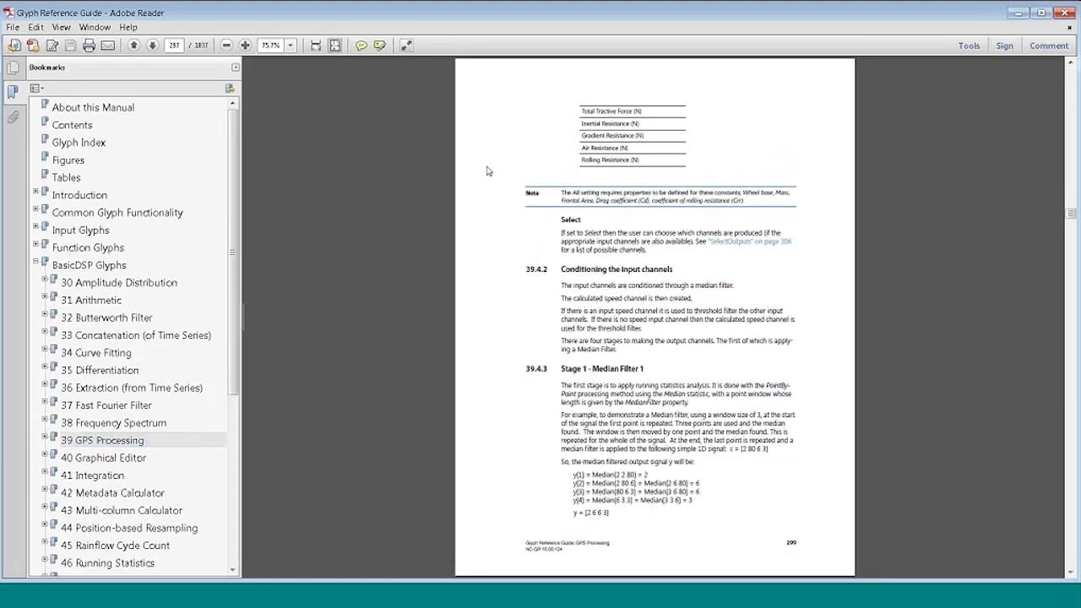
scroll(487, 171, down, 1)
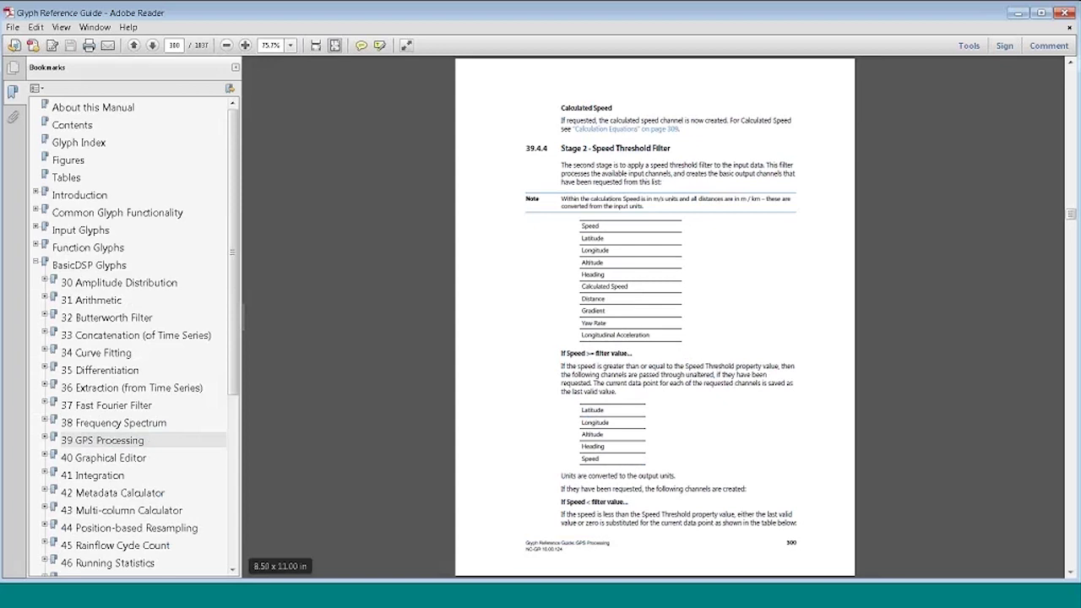
click(376, 603)
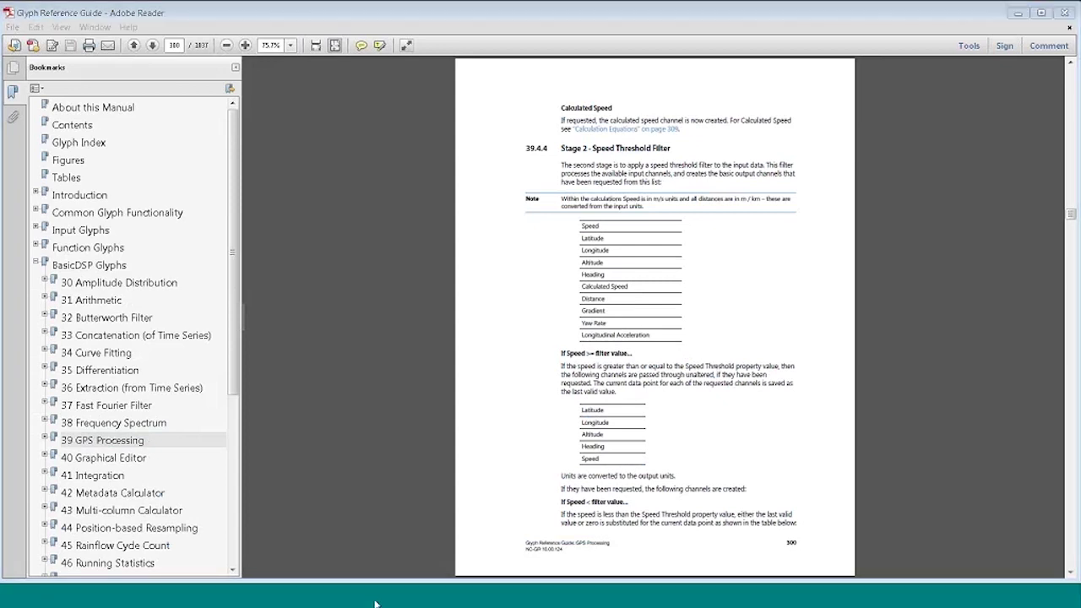